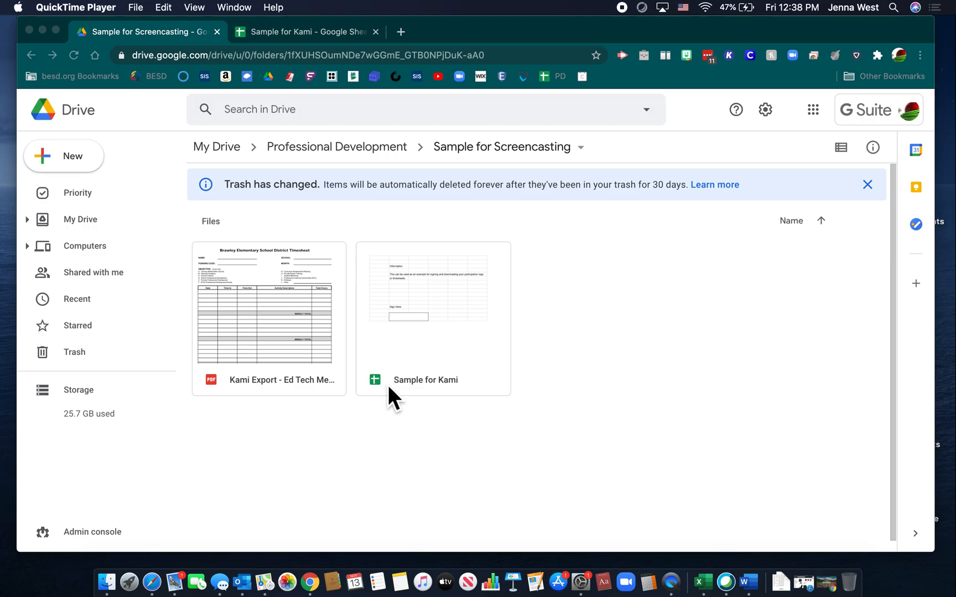
Step: Open the Sample for Kami spreadsheet from the Drive folder and close the duplicate spreadsheet tab
double_click(442, 359)
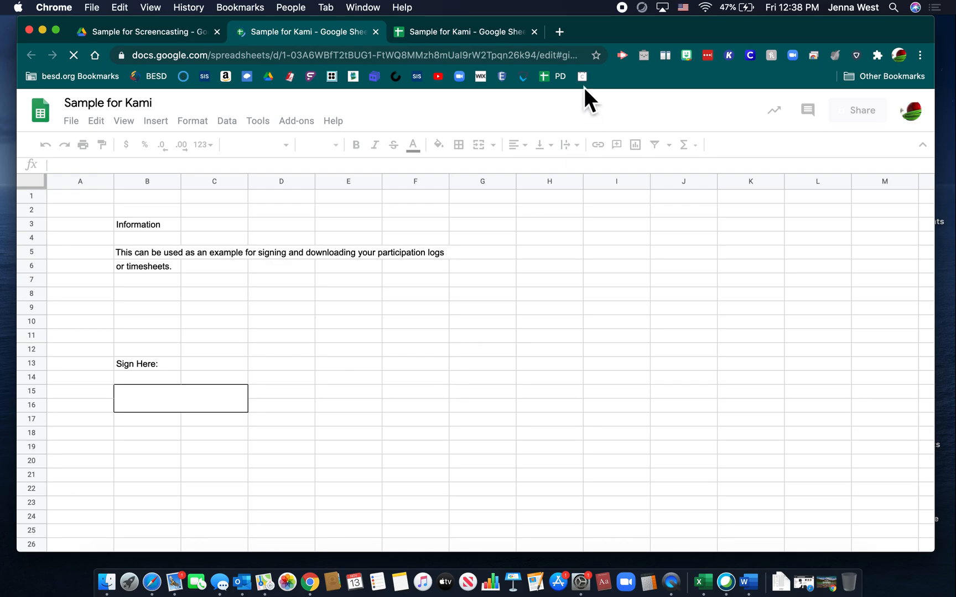
left_click(534, 32)
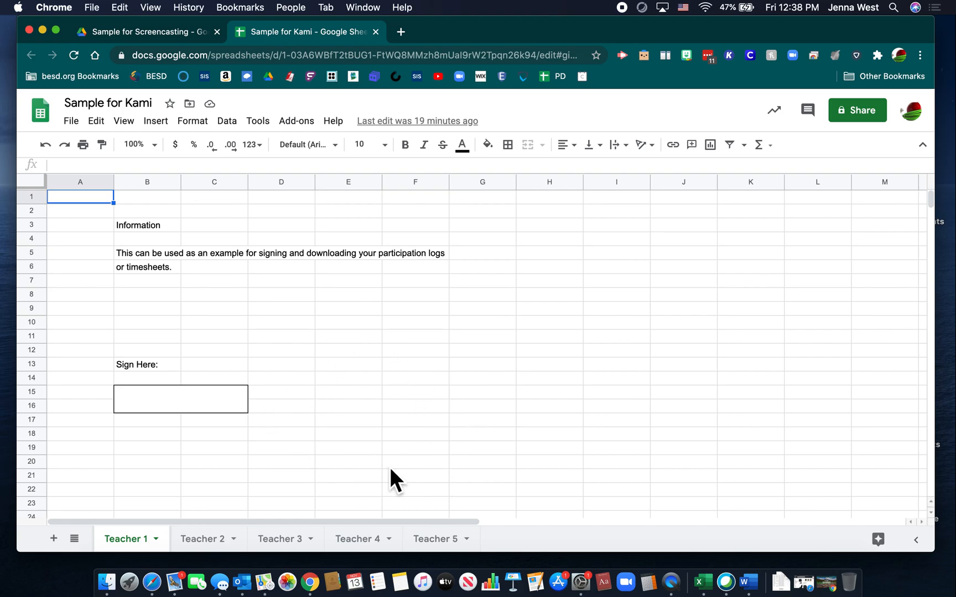
Step: Switch to the Teacher 3 sheet and start downloading it as a PDF document
left_click(281, 539)
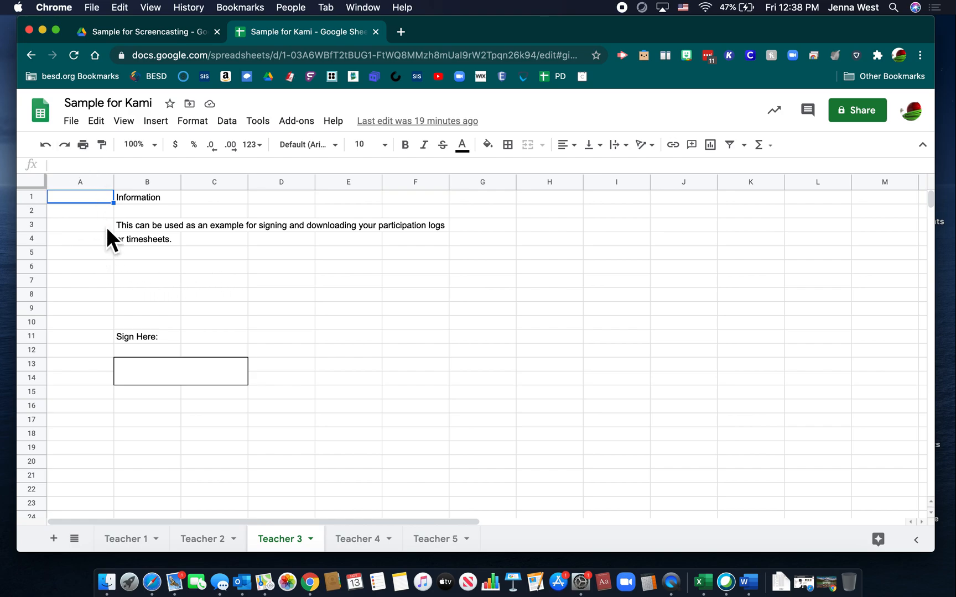
left_click(80, 130)
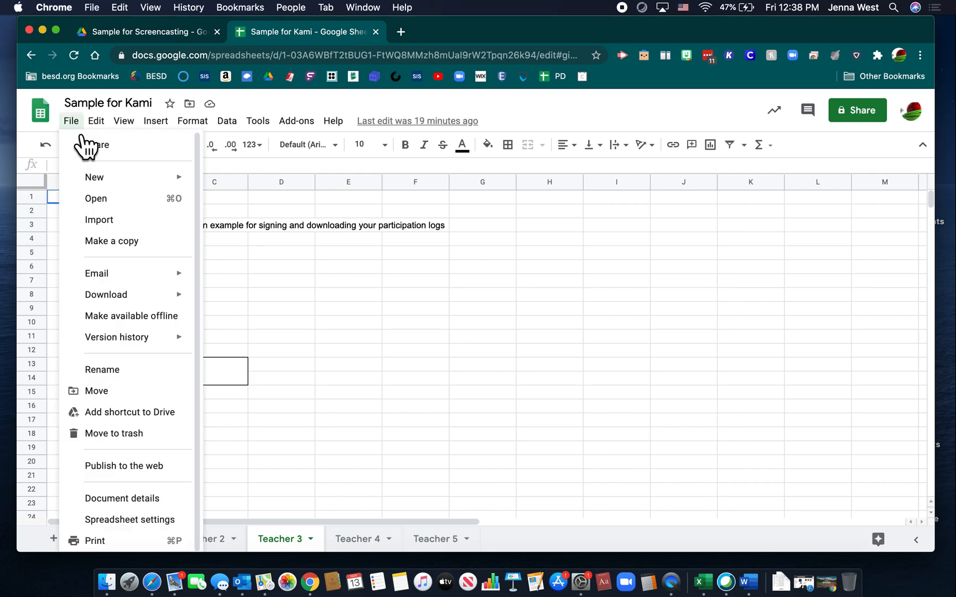
mouse_move(128, 299)
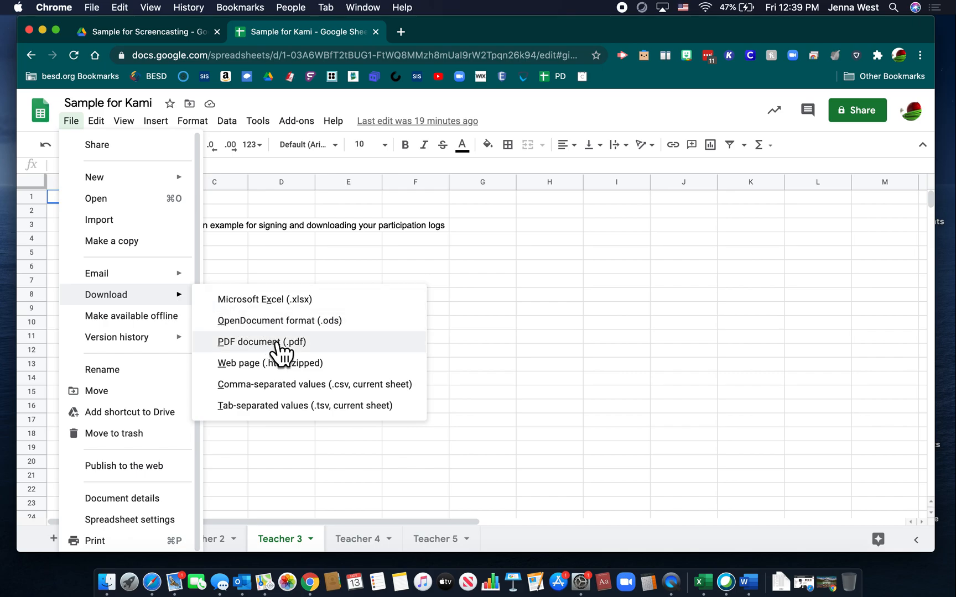
left_click(339, 348)
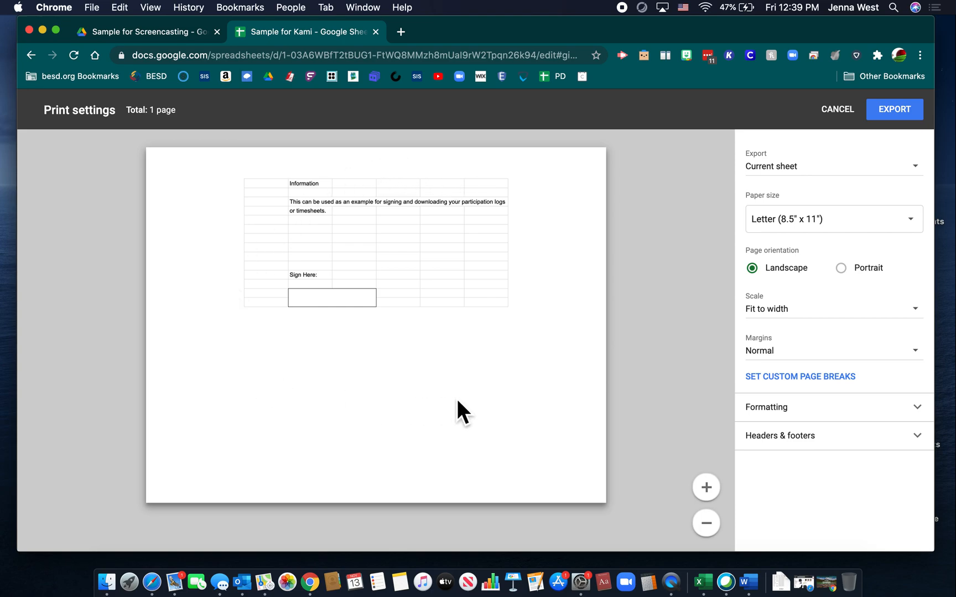
left_click(800, 181)
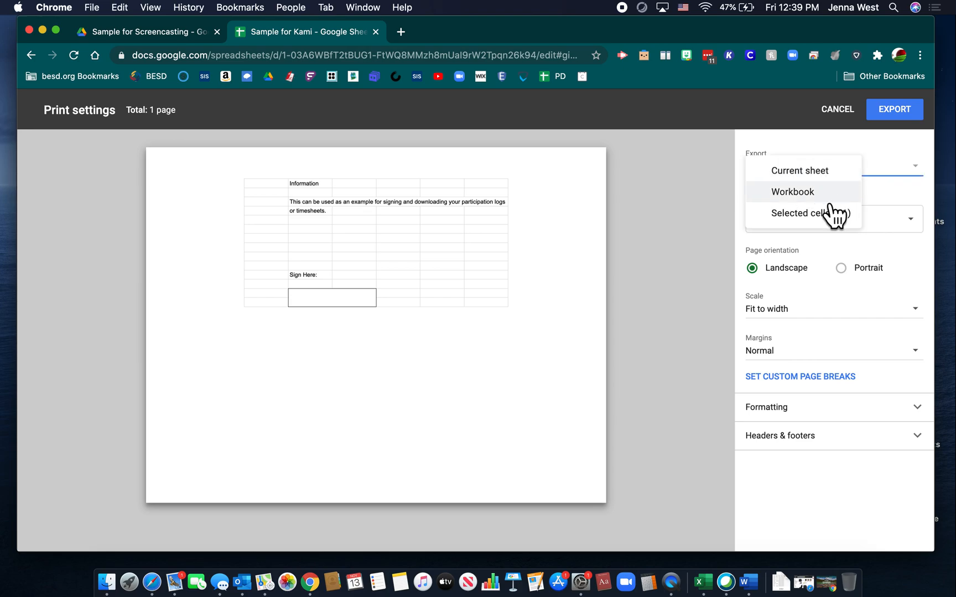
left_click(781, 192)
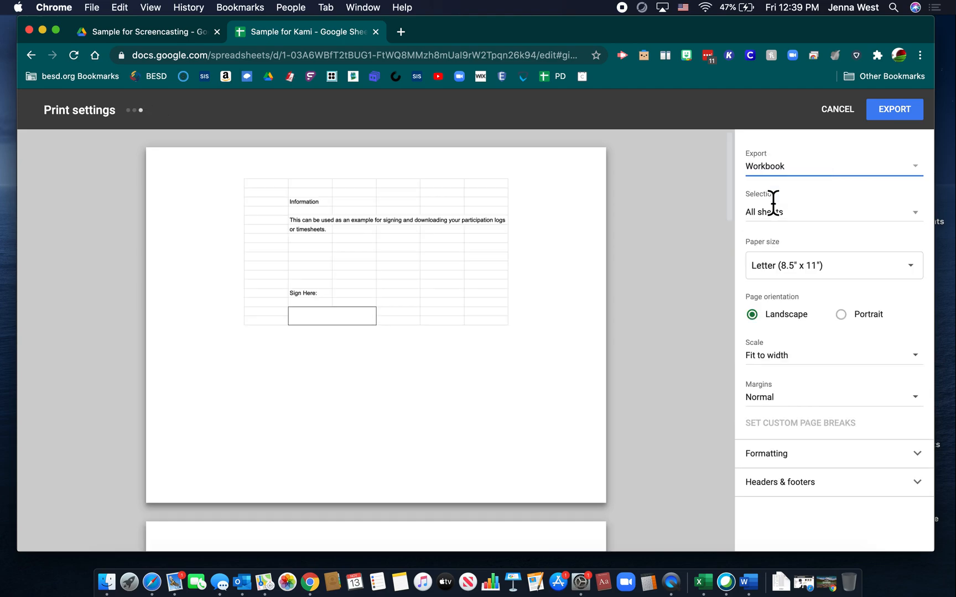
scroll(569, 391, "down", 5)
scroll(569, 391, "down", 5)
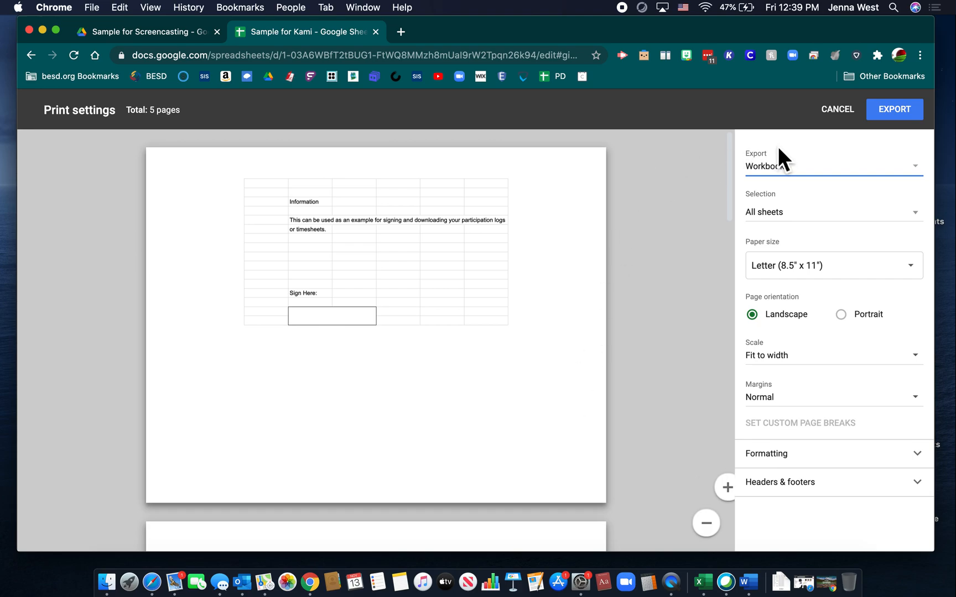
Step: Set the export scope to Current sheet and export the PDF
left_click(791, 169)
left_click(799, 151)
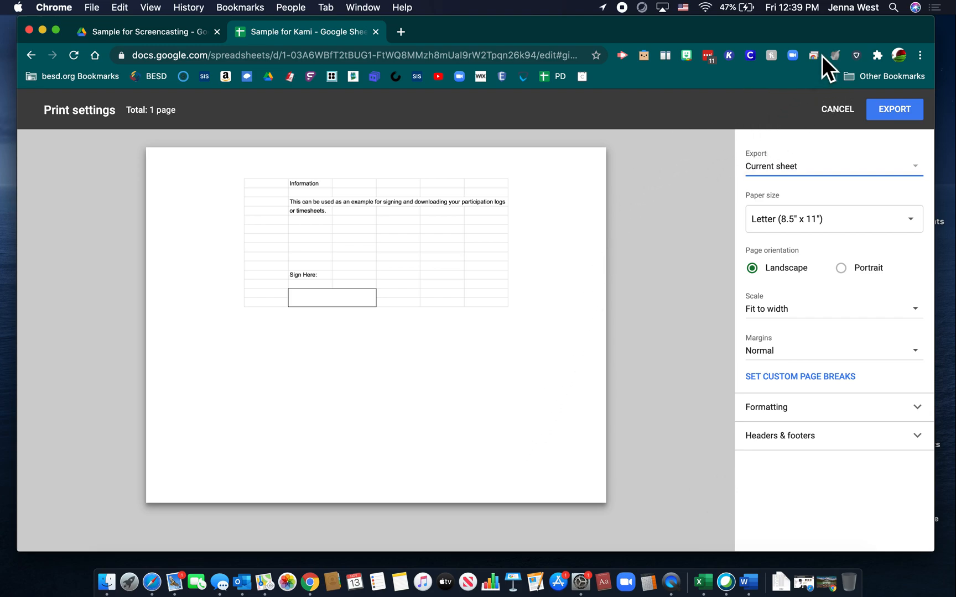
left_click(900, 117)
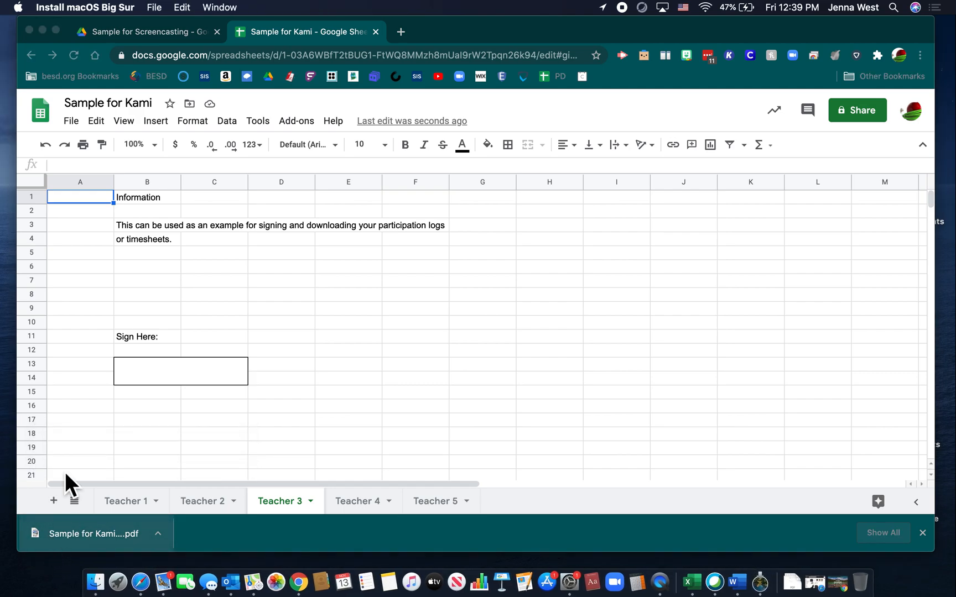
Step: Move the downloaded Teacher 3 PDF onto the desktop
left_click(461, 31)
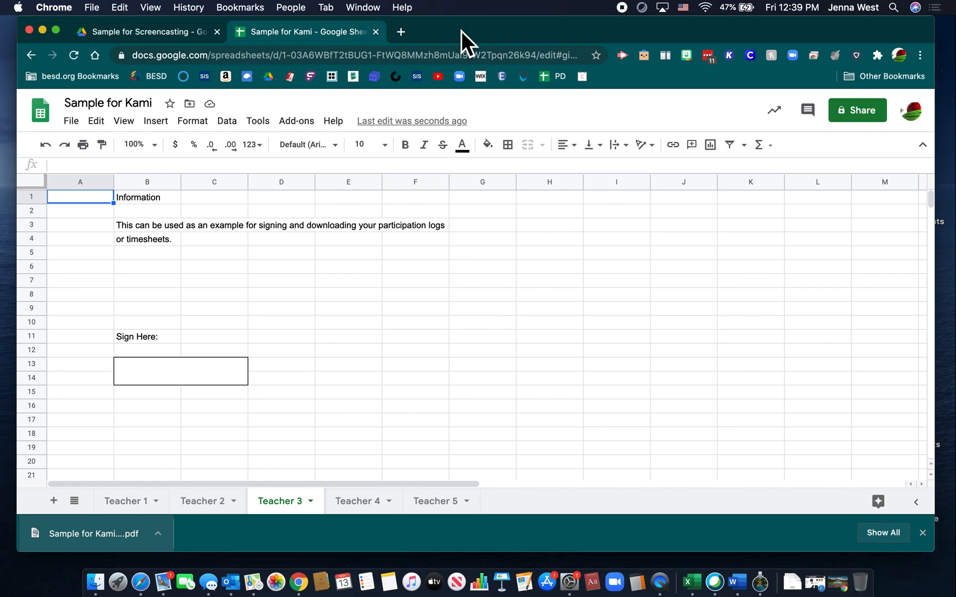
left_click_drag(461, 30, 504, 31)
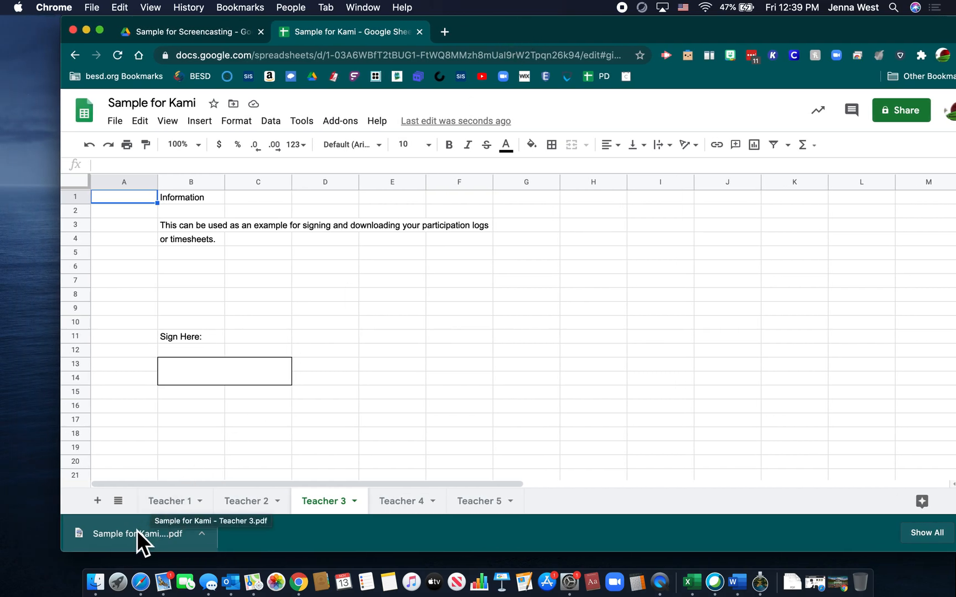
left_click_drag(137, 530, 70, 523)
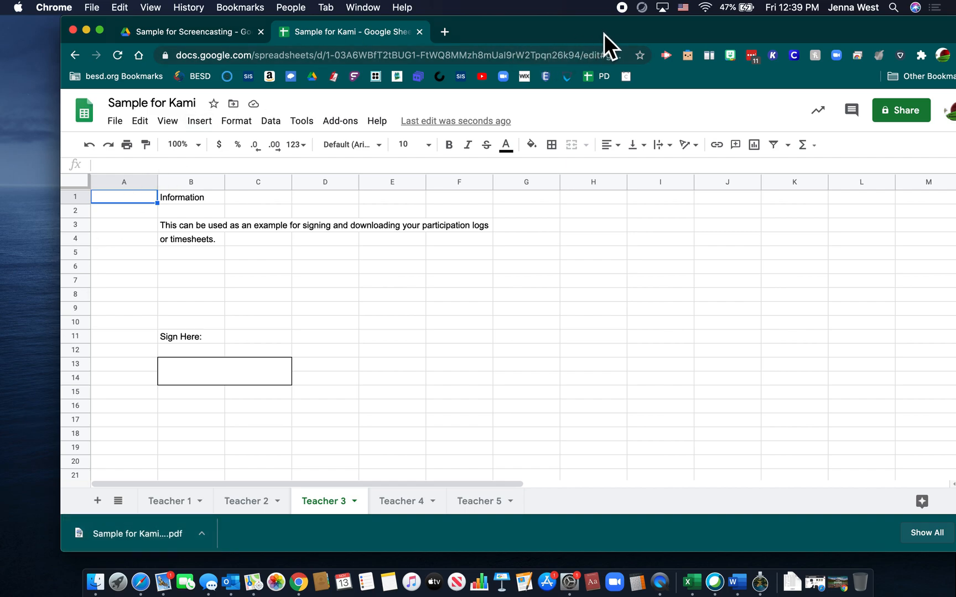
left_click_drag(603, 33, 564, 34)
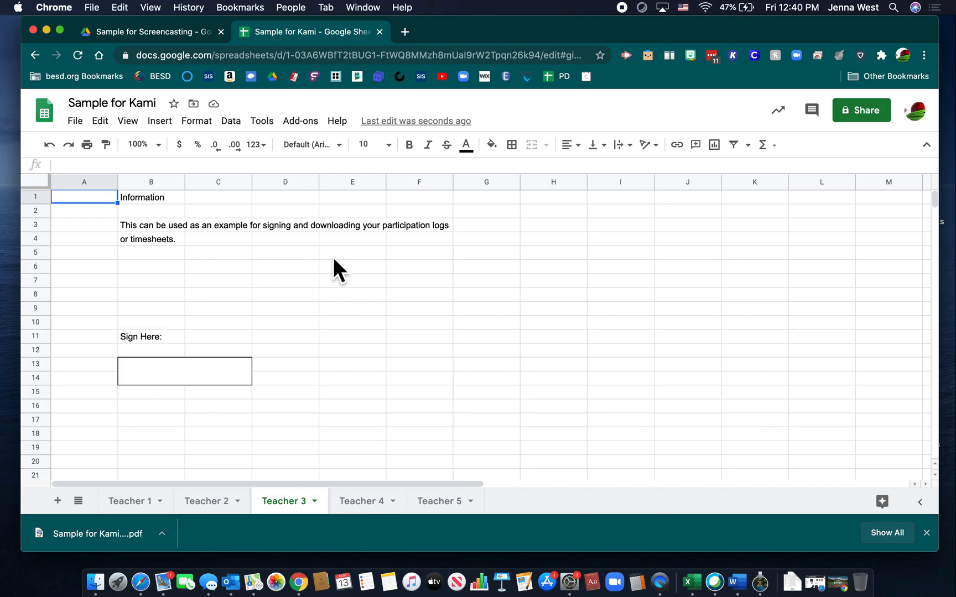
Step: Open the Chrome Web Store in a new tab by searching for chrome web store
left_click(405, 32)
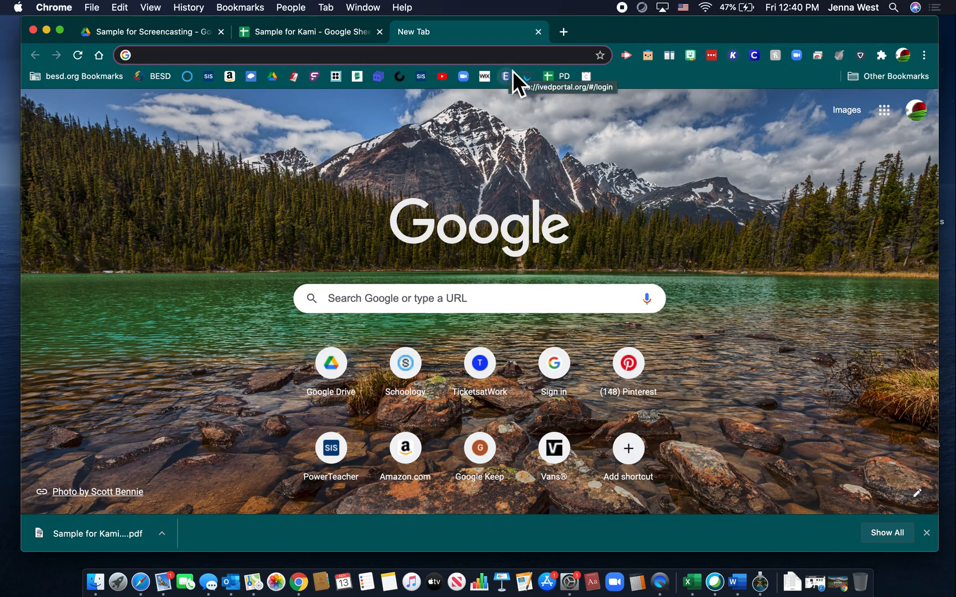
type("chrome.google.com/webstore/category/extensions")
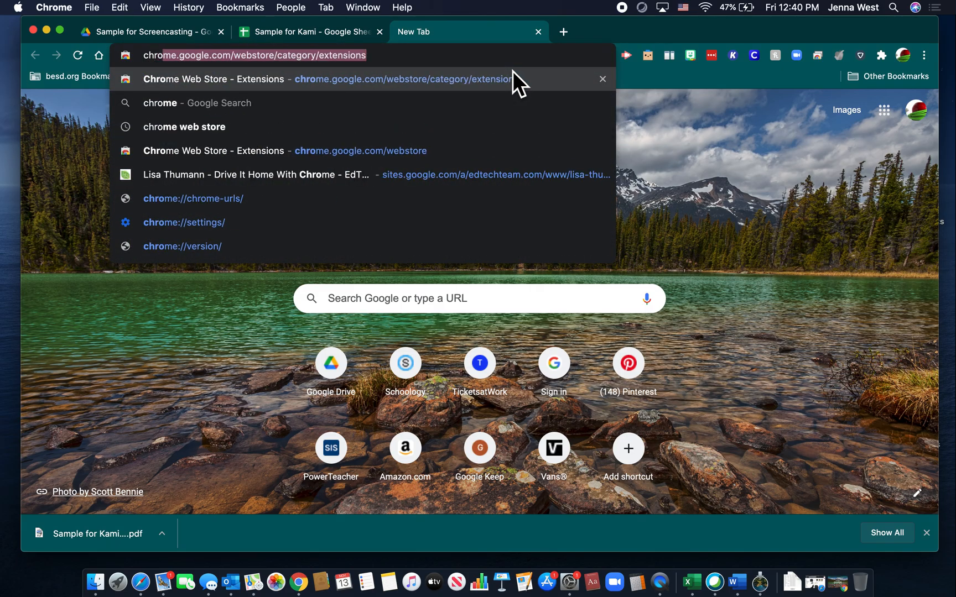
left_click(396, 129)
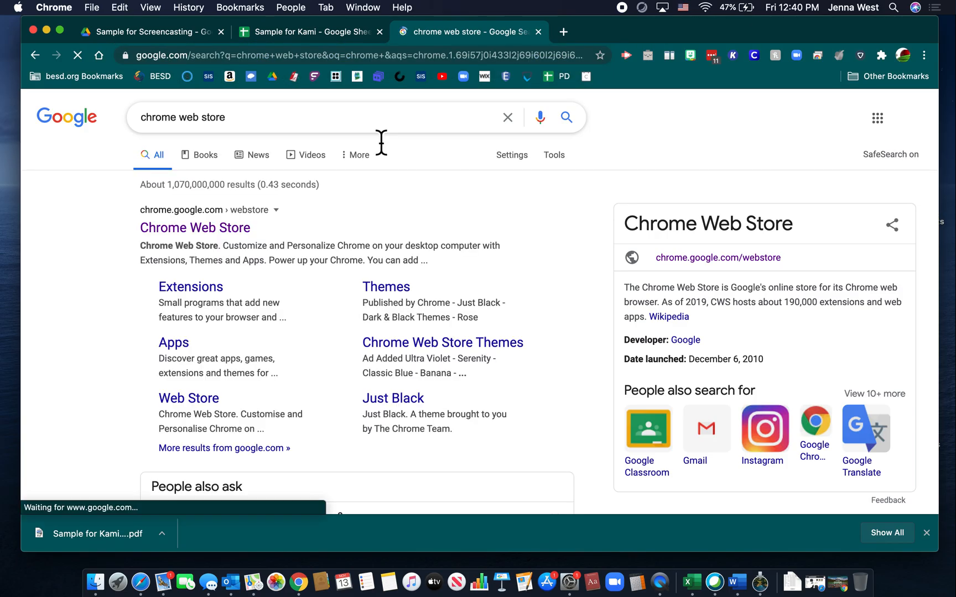
left_click(235, 227)
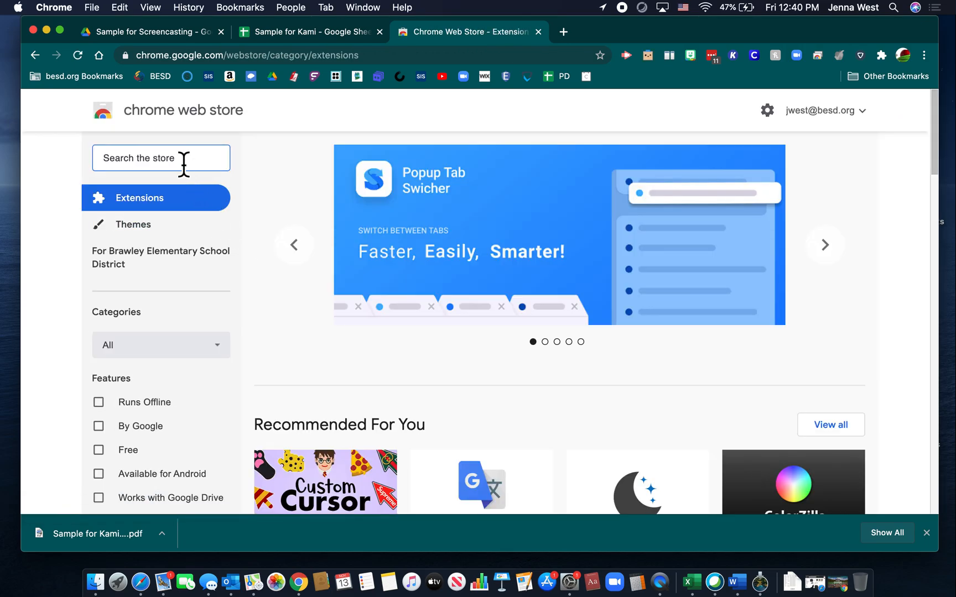
Step: Search the store for kami and open the Kami Extension - PDF and Document Annotation page
left_click(185, 164)
type("kami")
key("Return")
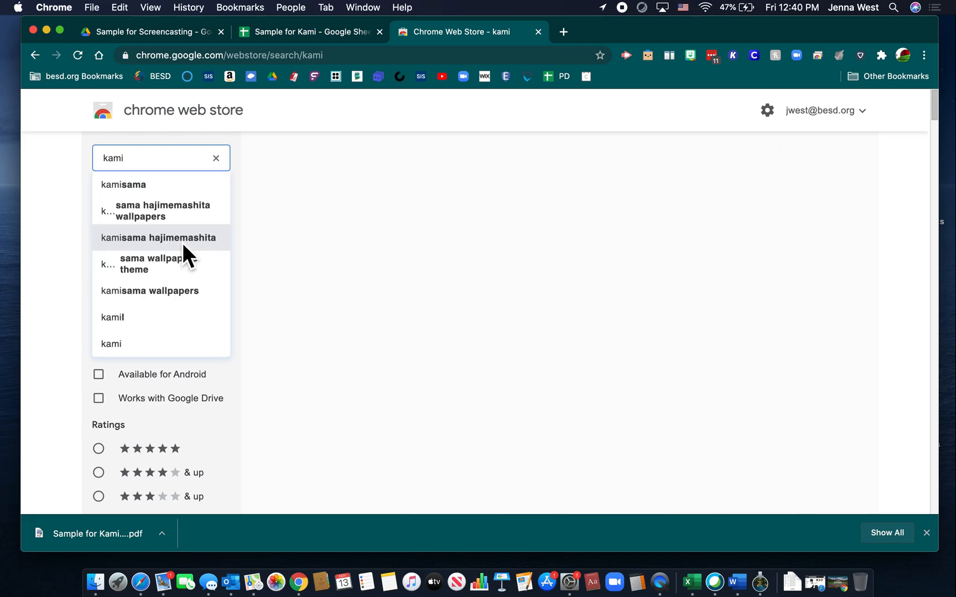
left_click(599, 252)
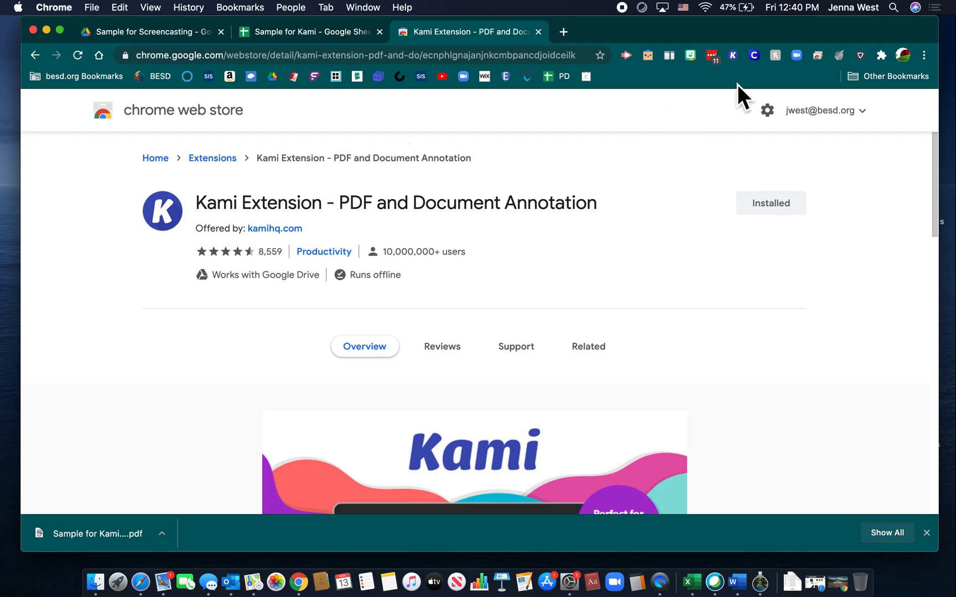
Step: Launch the Kami extension from the browser's extensions list
left_click(882, 56)
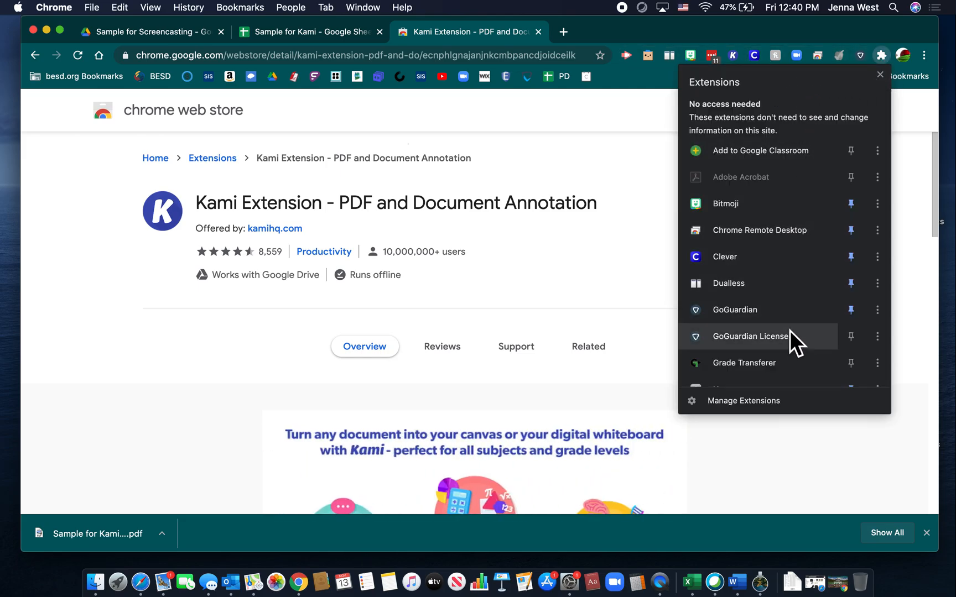
scroll(792, 337, "down", 3)
scroll(792, 336, "down", 2)
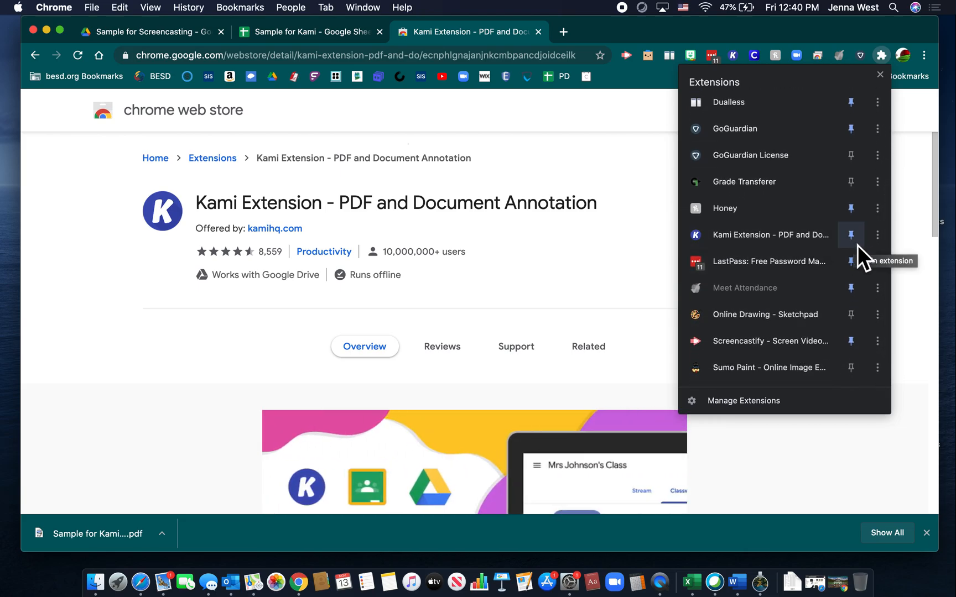
left_click(740, 68)
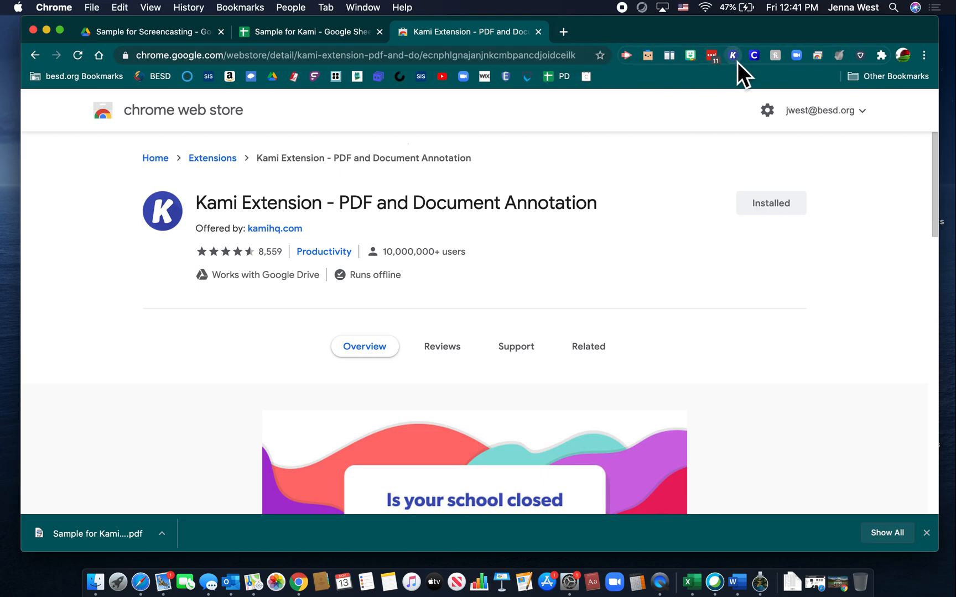
left_click(732, 55)
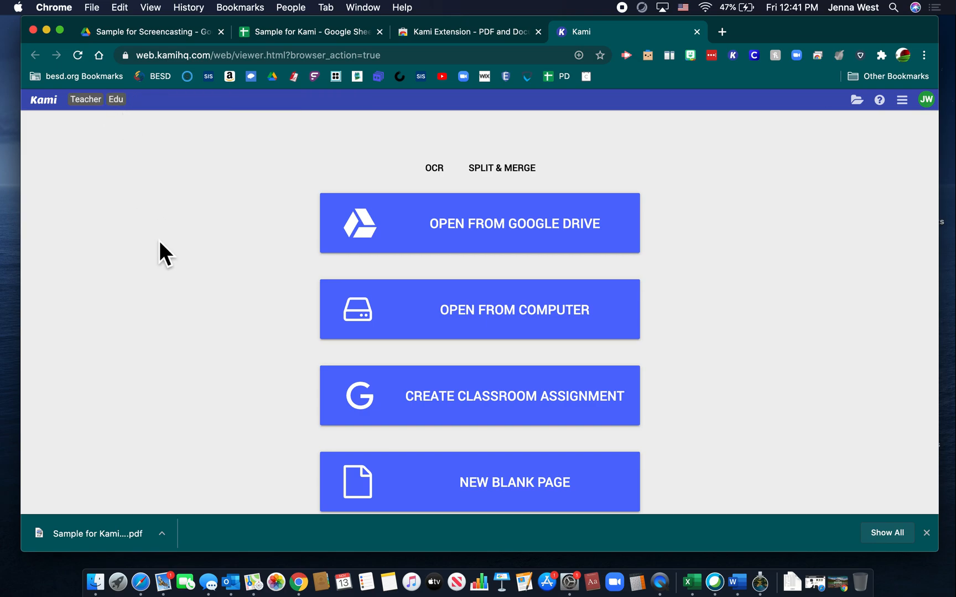
Step: In Kami, choose to open a file from the computer
scroll(159, 242, "down", 2)
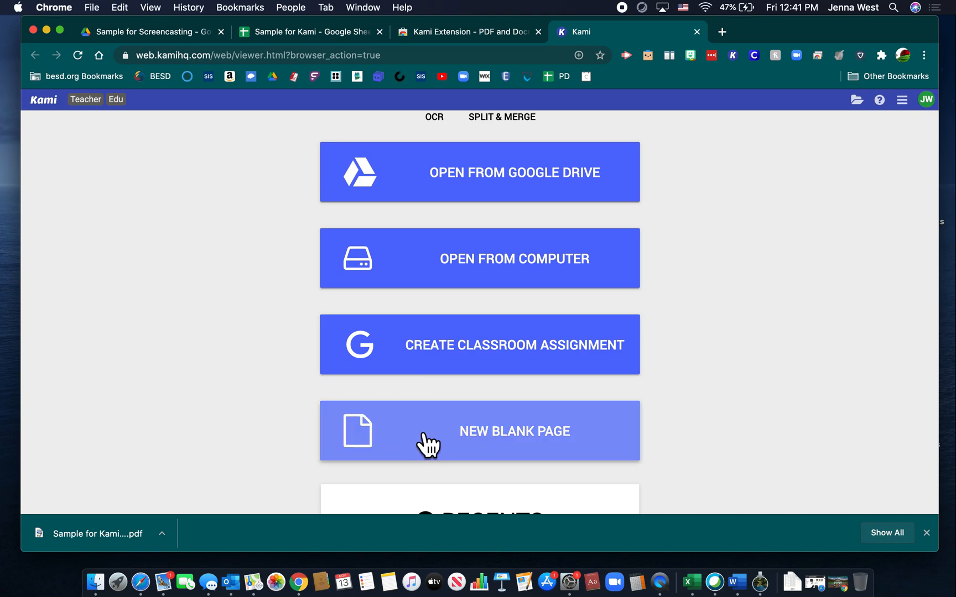
scroll(426, 443, "down", 2)
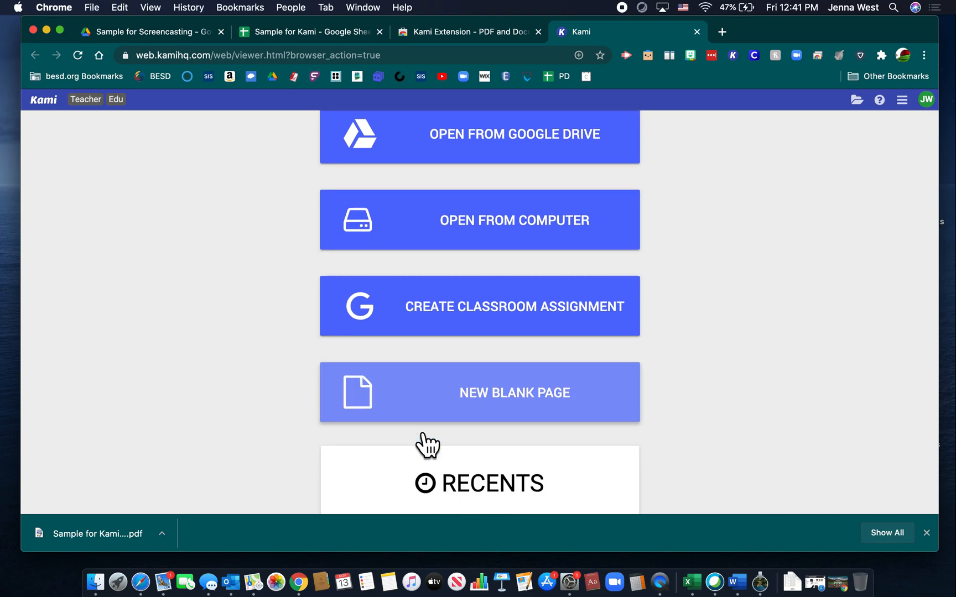
scroll(426, 444, "down", 4)
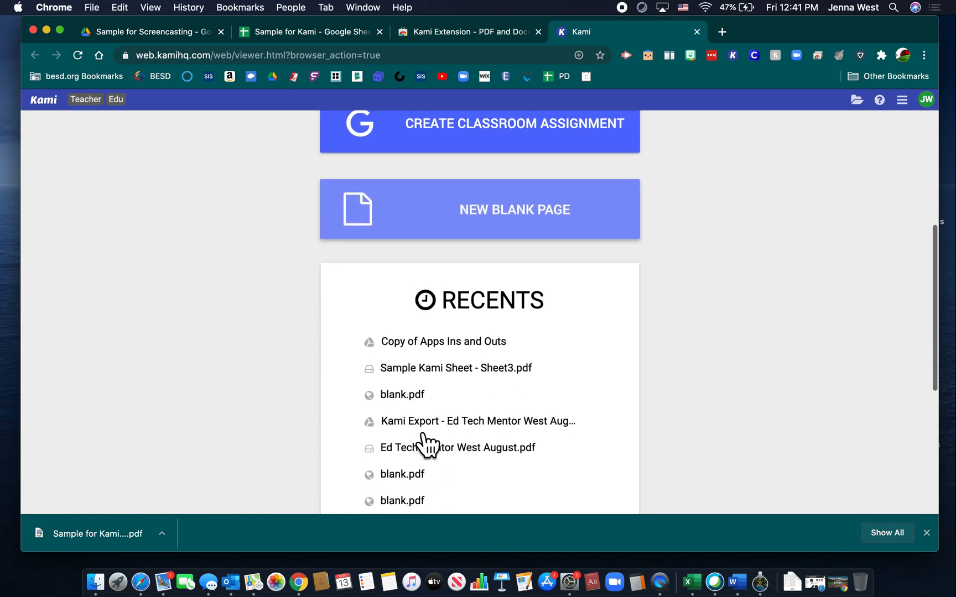
scroll(426, 444, "up", 4)
scroll(427, 444, "up", 3)
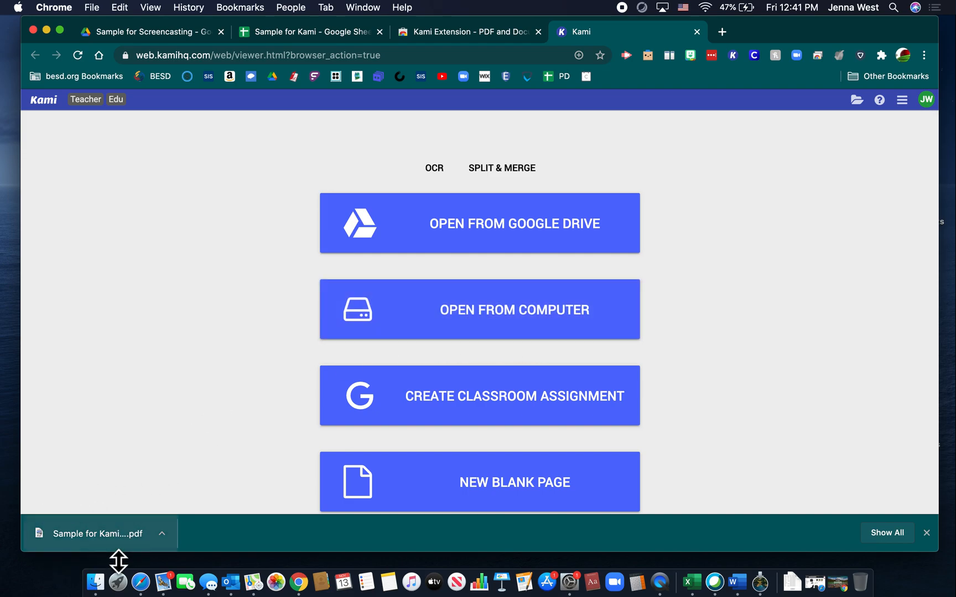
left_click(523, 326)
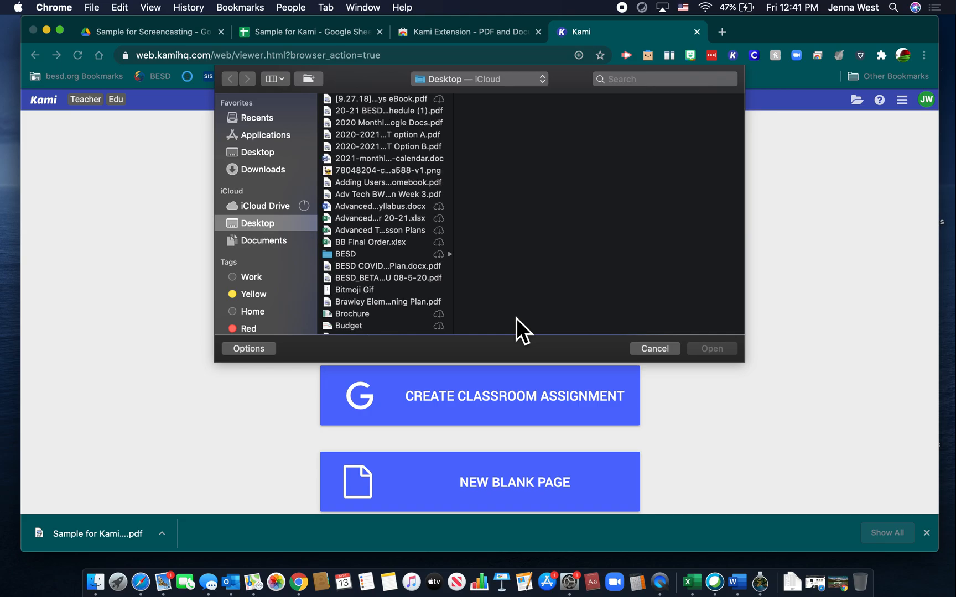
Step: Open Sample for Kami - Teacher 3.pdf from the Desktop in Kami
left_click_drag(846, 30, 759, 32)
left_click(915, 194)
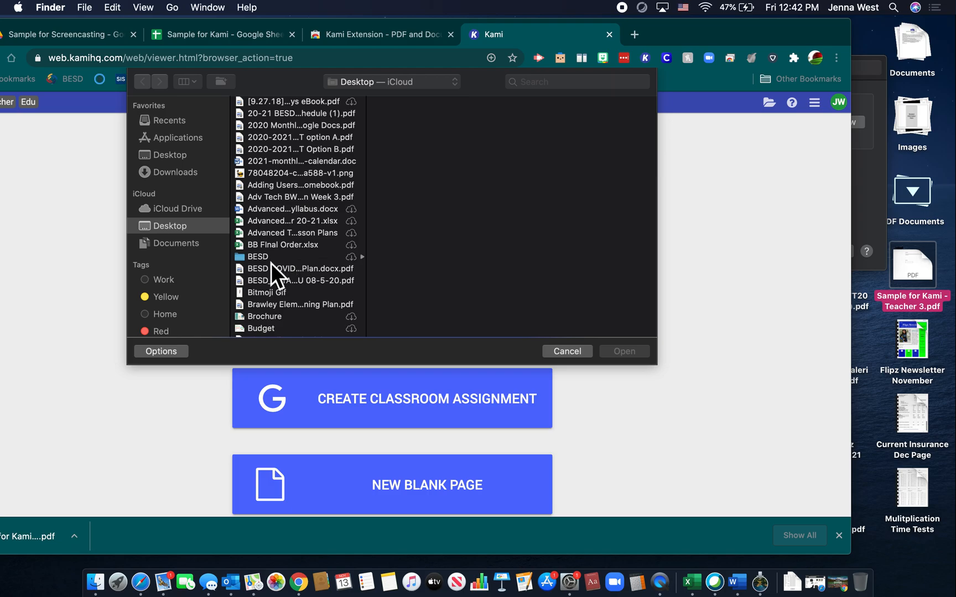
scroll(304, 271, "down", 5)
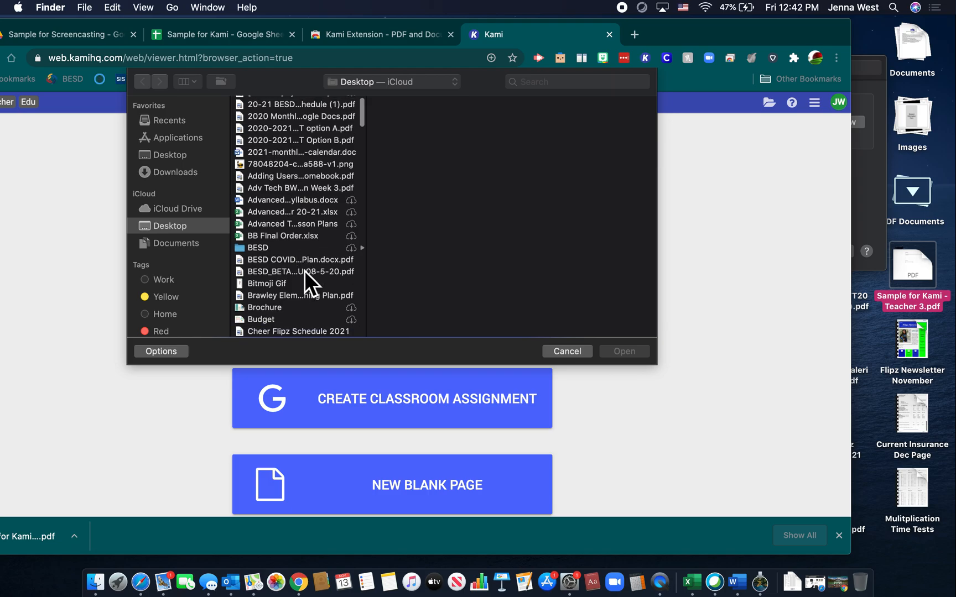
scroll(304, 270, "down", 20)
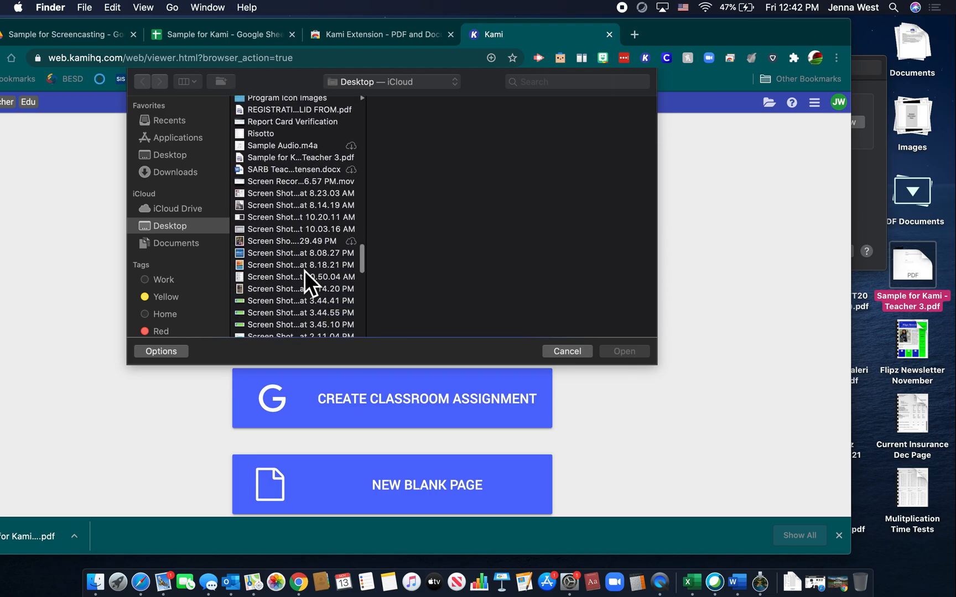
scroll(304, 270, "up", 5)
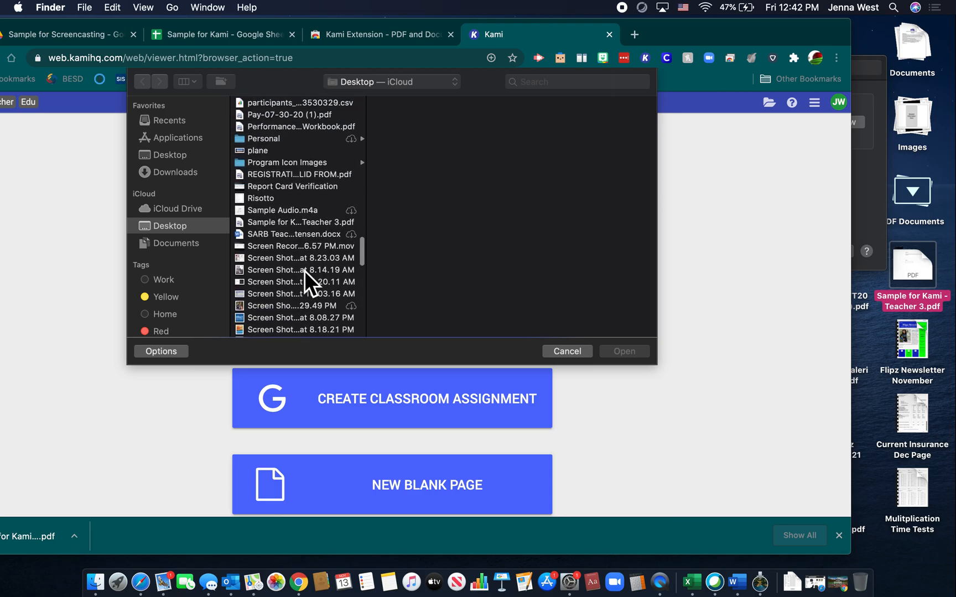
left_click(289, 228)
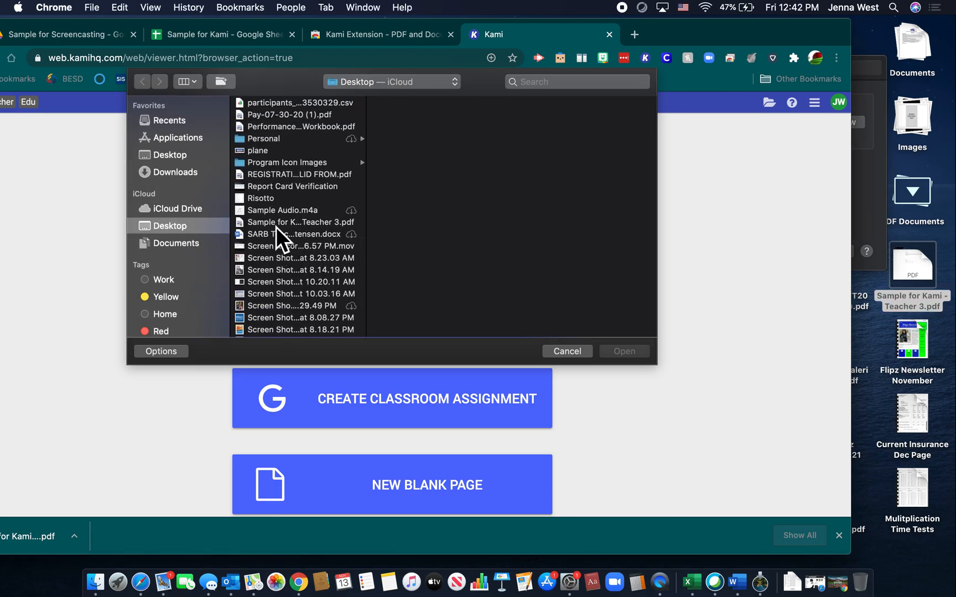
left_click(276, 226)
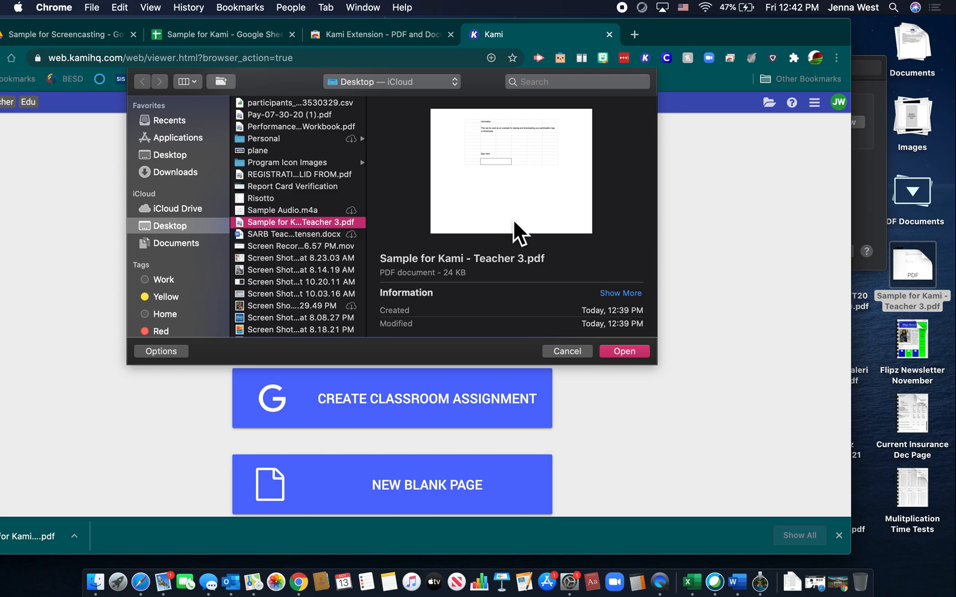
left_click(623, 351)
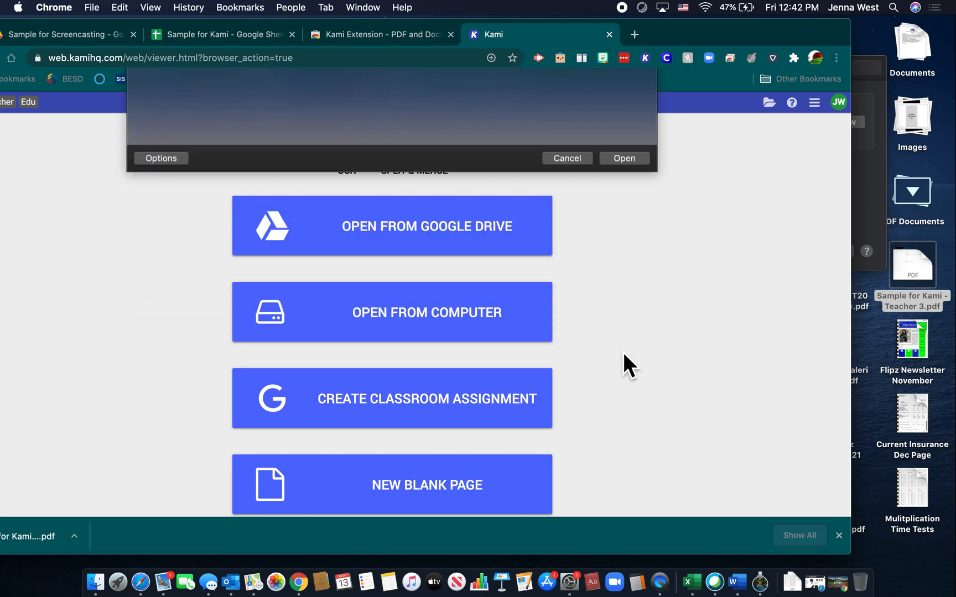
left_click_drag(672, 38, 768, 42)
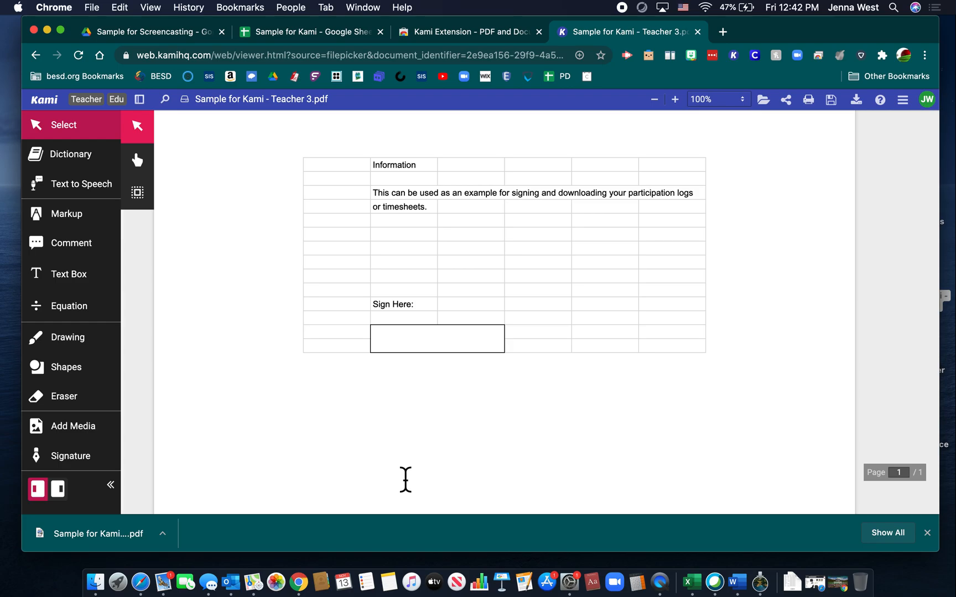
Step: Open the Signature tool and delete the previously saved signature
mouse_move(97, 460)
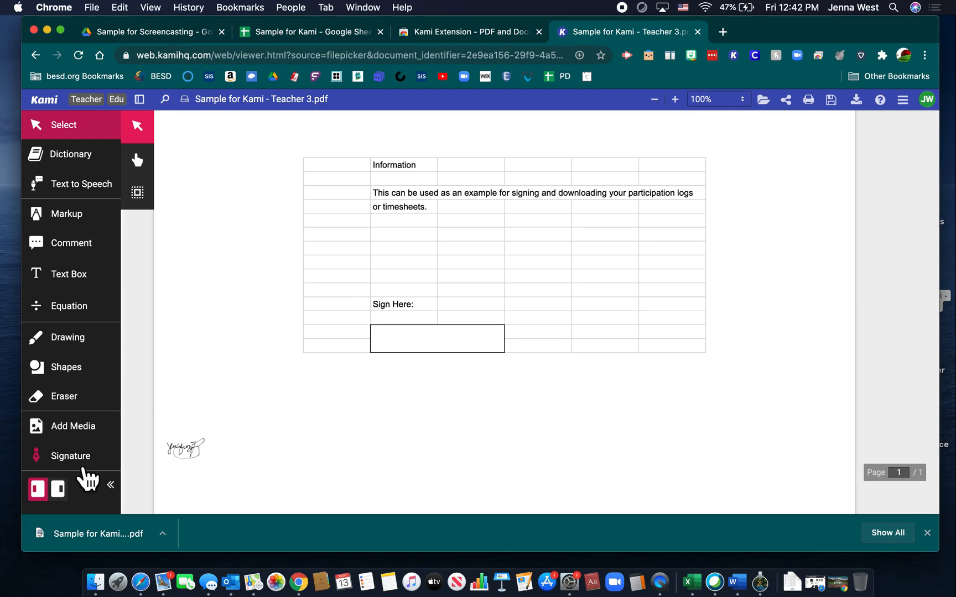
left_click(78, 461)
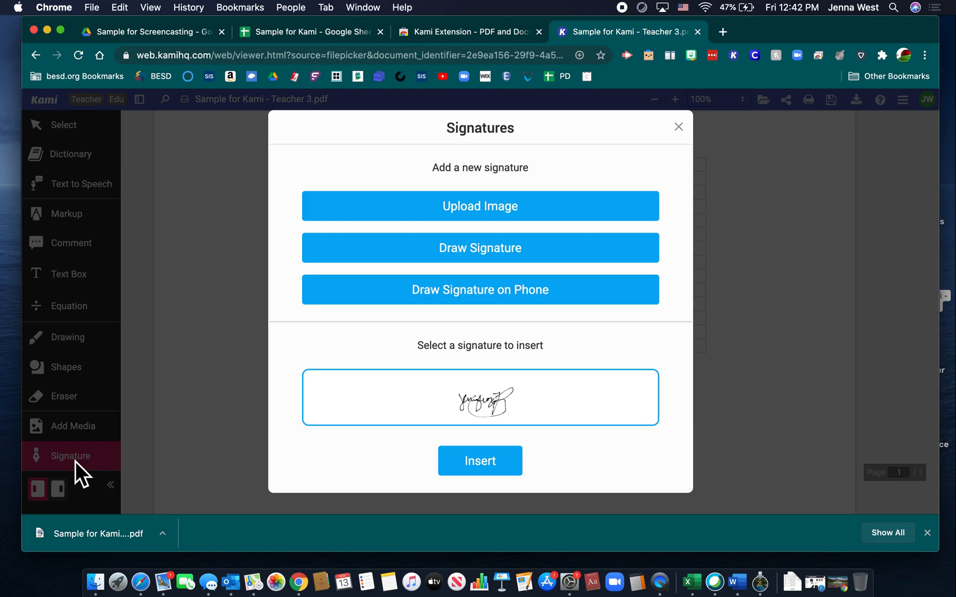
mouse_move(648, 412)
left_click(656, 402)
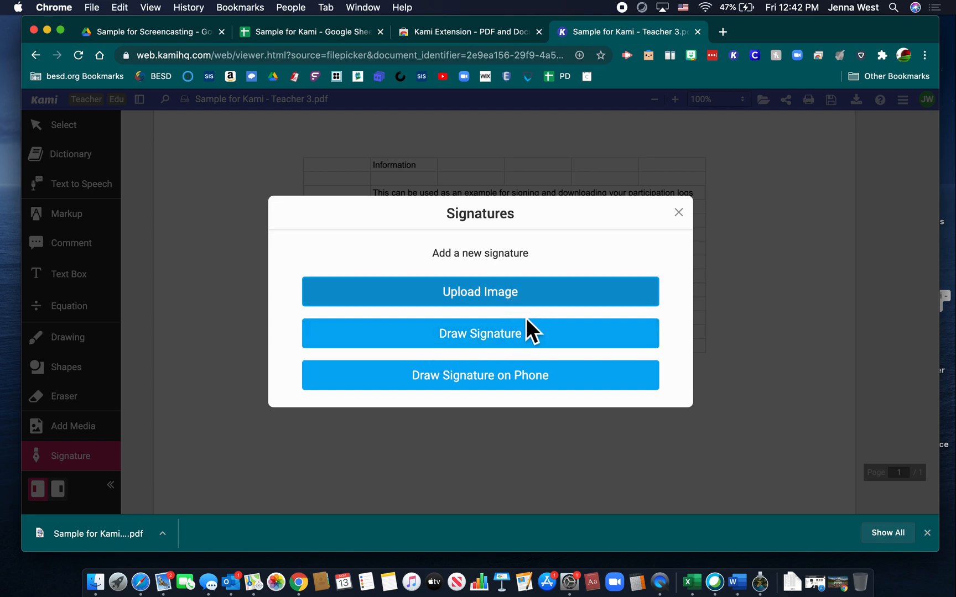
Step: Draw a new signature by hand and upload it to the saved signatures
left_click(531, 346)
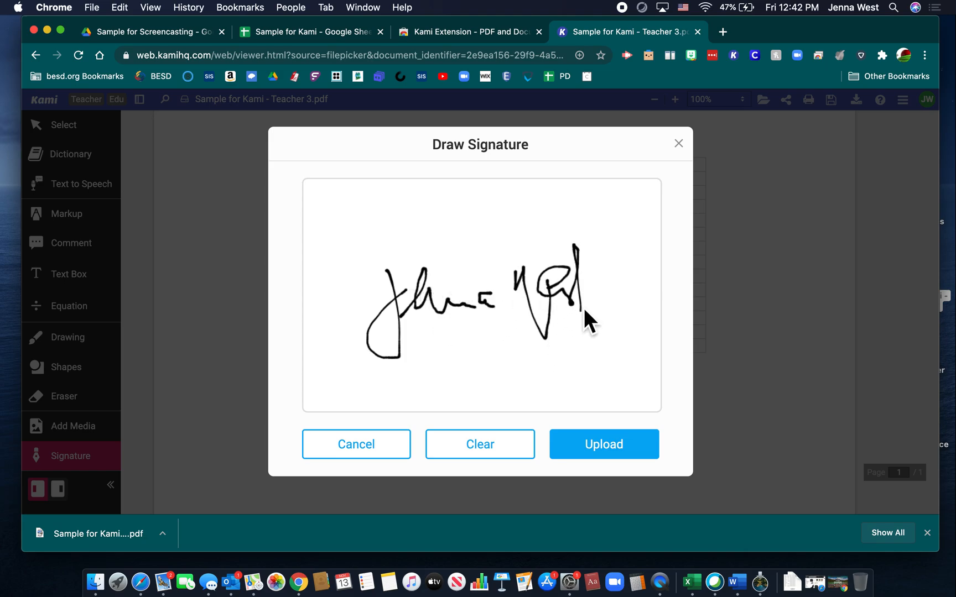
left_click_drag(550, 284, 618, 280)
left_click(591, 446)
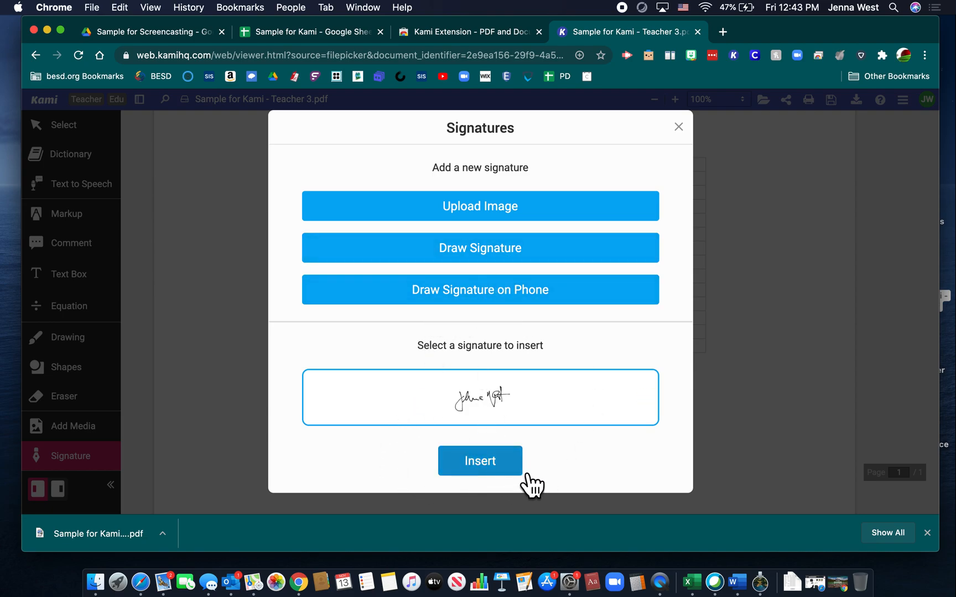
Step: Insert the new signature, drop it in the box below Sign Here, and dismiss the upload prompt
left_click(490, 469)
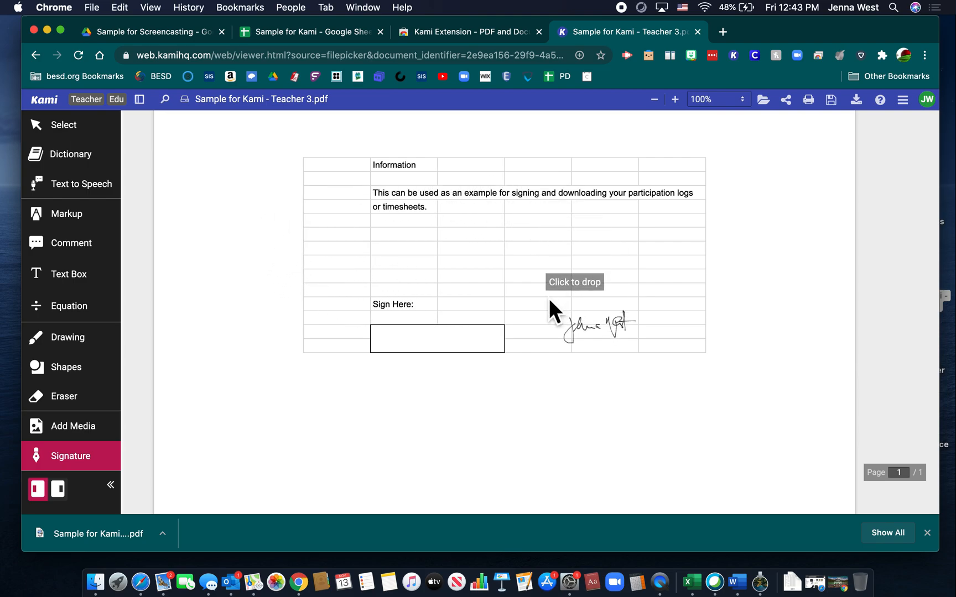
left_click(385, 309)
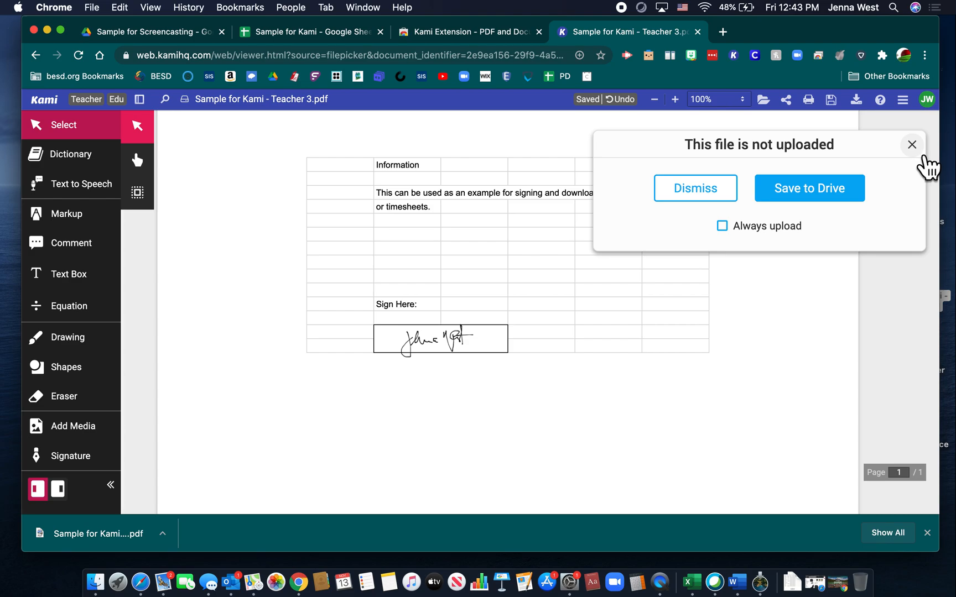
left_click(920, 154)
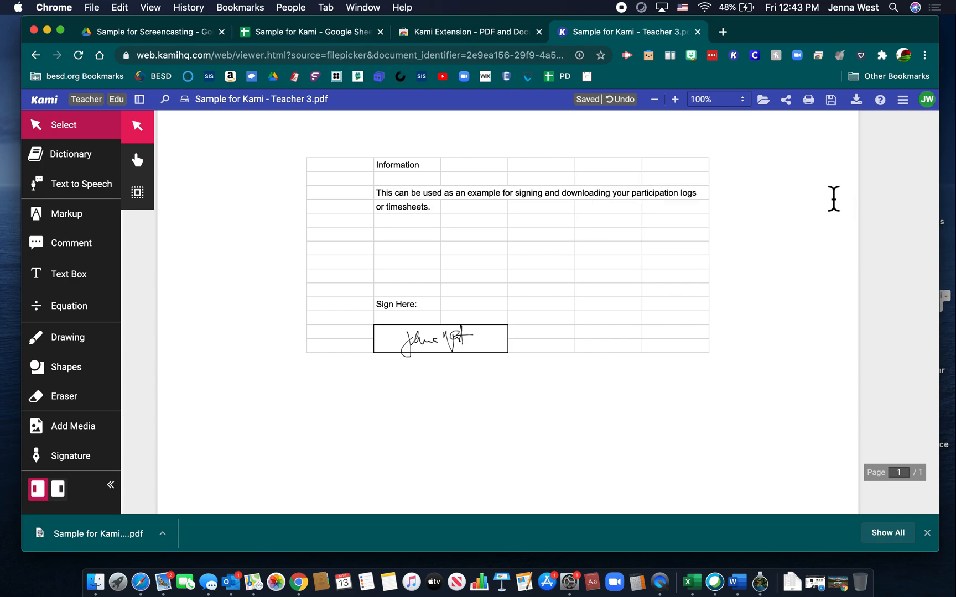
Step: Resize and reposition the signature so it fits inside the Sign Here box
left_click(444, 371)
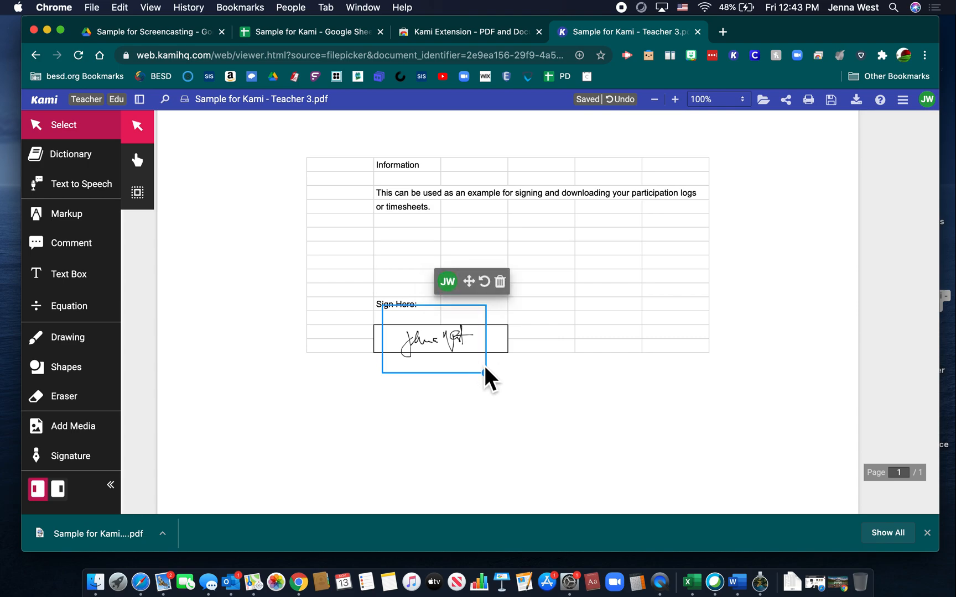
left_click_drag(493, 379, 474, 369)
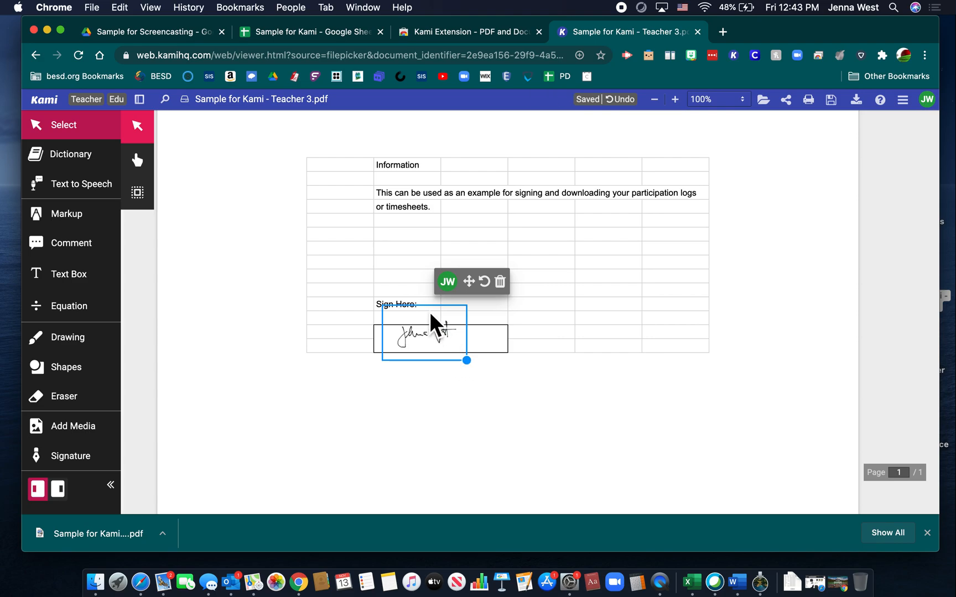
left_click_drag(438, 318, 442, 322)
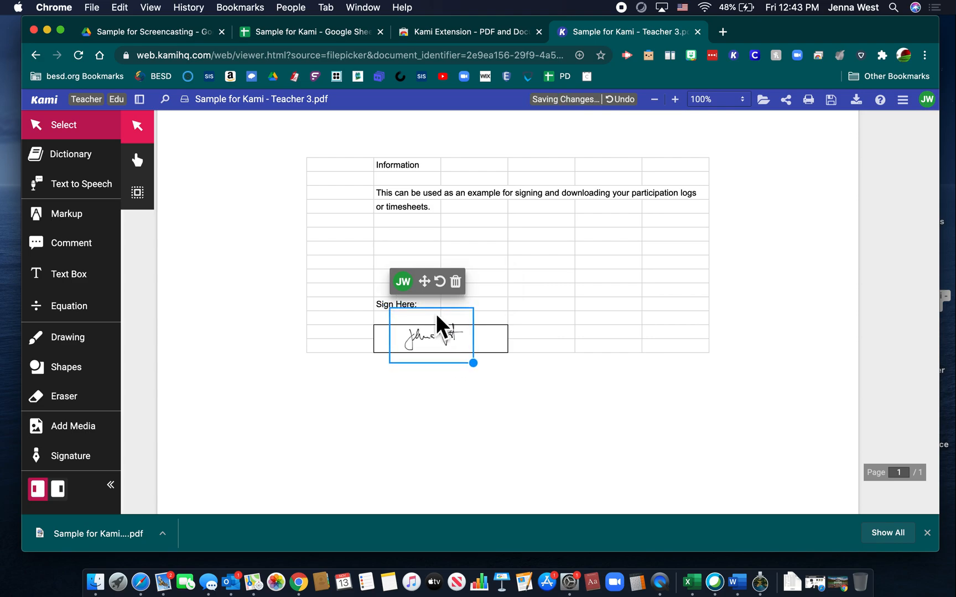
left_click(545, 408)
left_click(412, 335)
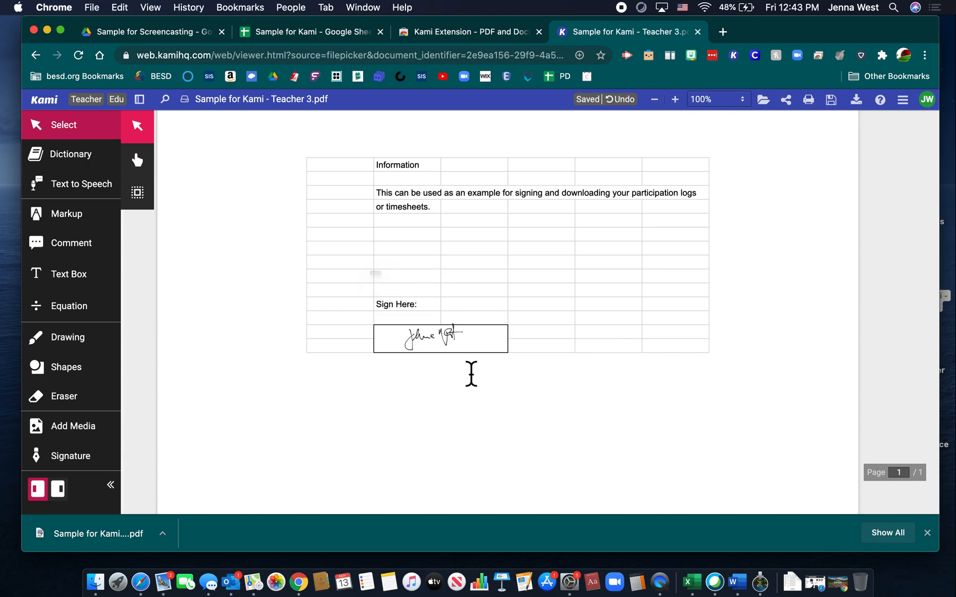
mouse_move(479, 371)
left_mouse_down()
mouse_move(444, 348)
mouse_move(438, 329)
mouse_move(509, 387)
mouse_move(473, 350)
left_mouse_up()
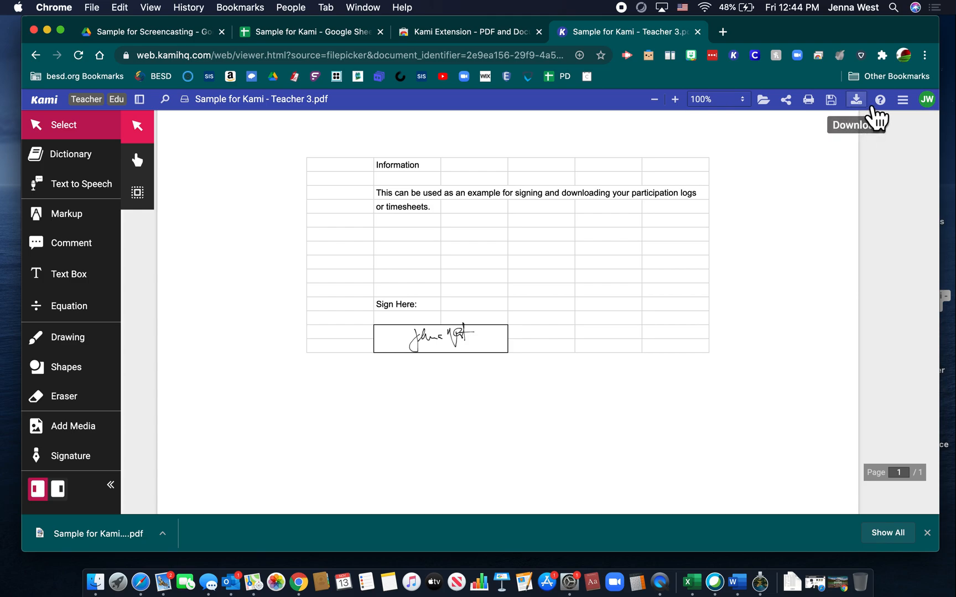
Step: Start exporting the PDF with all annotations to Google Drive and set the file name to Signed Week 10
left_click(855, 100)
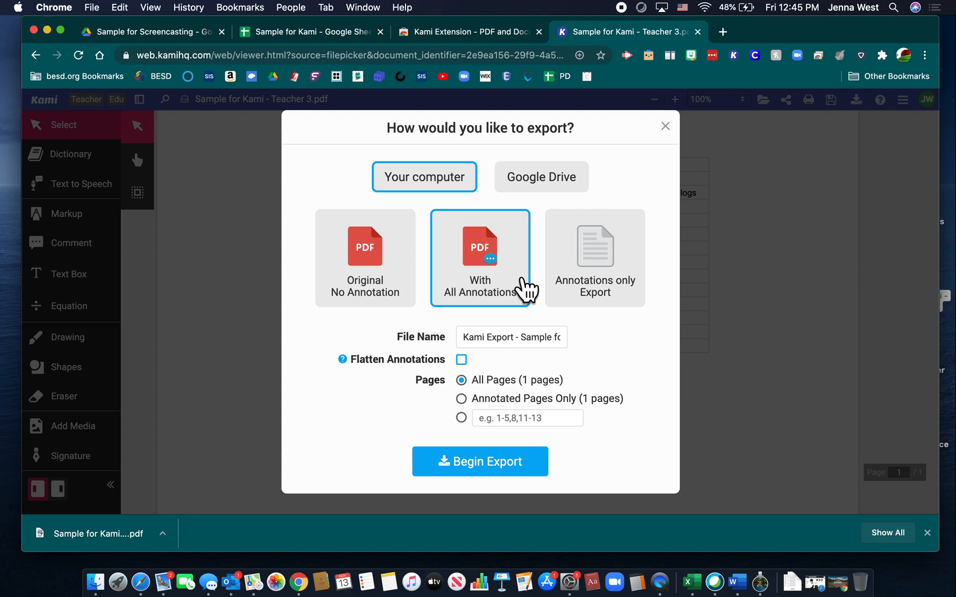
left_click(533, 188)
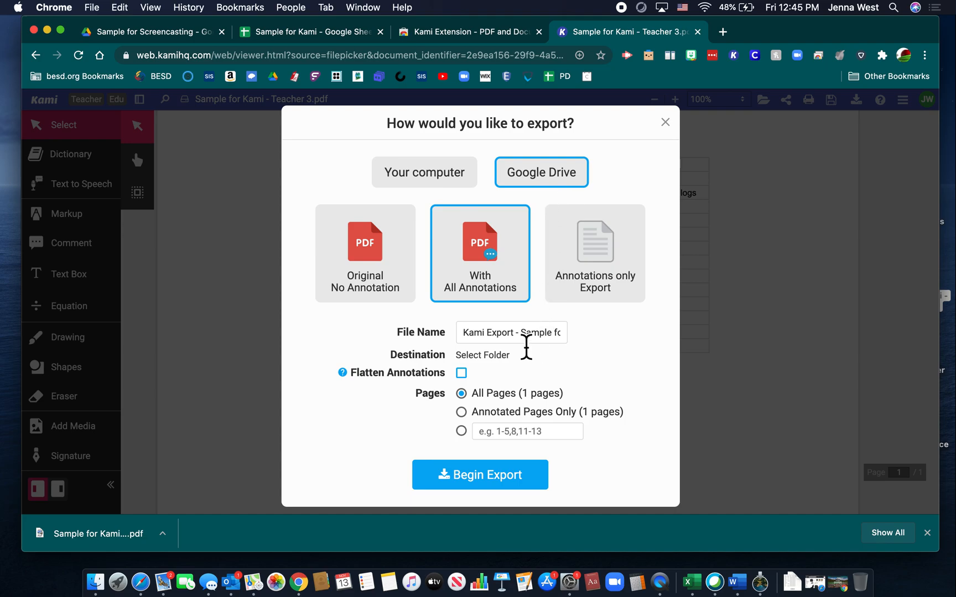
left_click_drag(464, 333, 519, 339)
left_click(528, 339)
left_click_drag(463, 336, 636, 332)
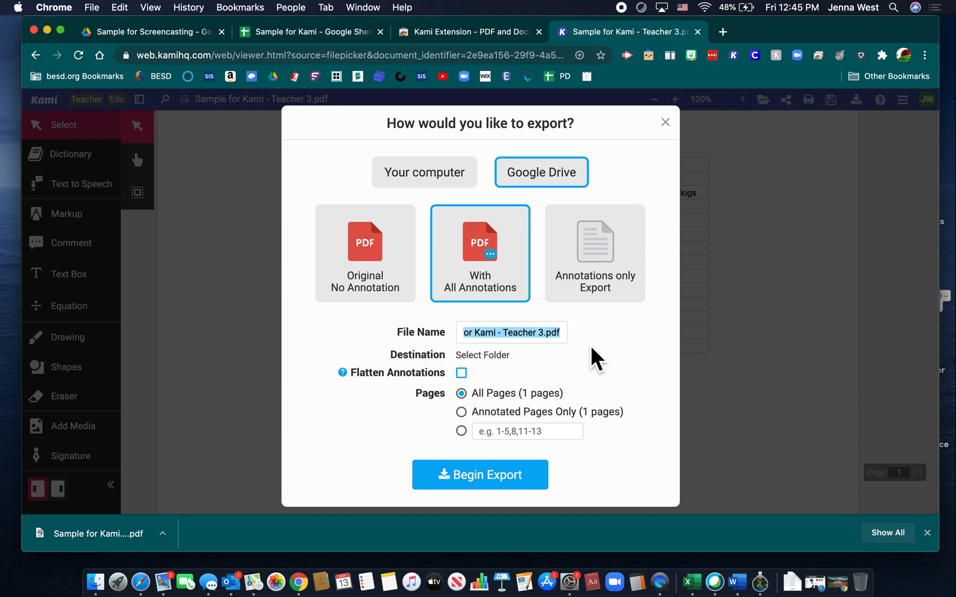
key("Left")
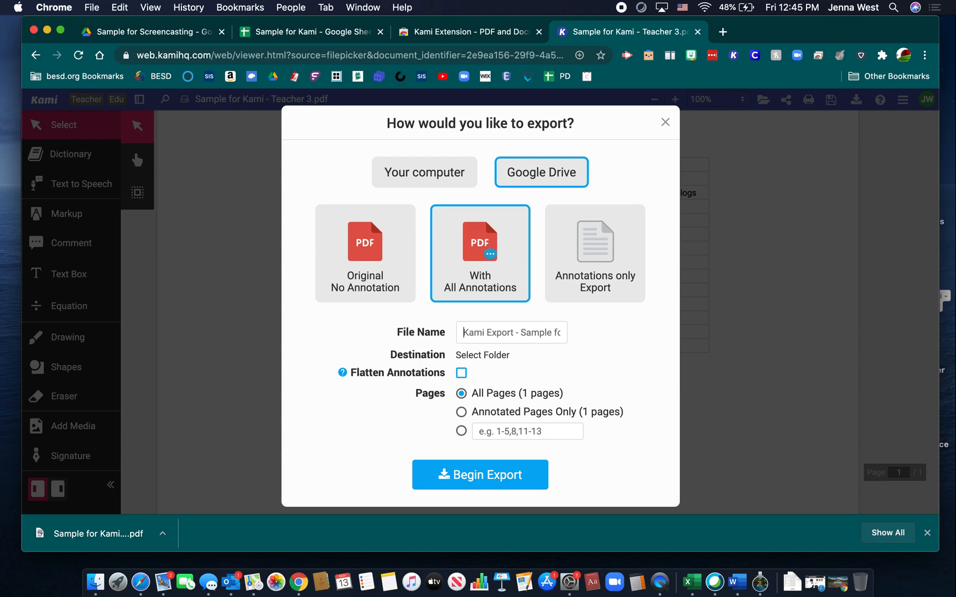
key("super+a")
type("Sign")
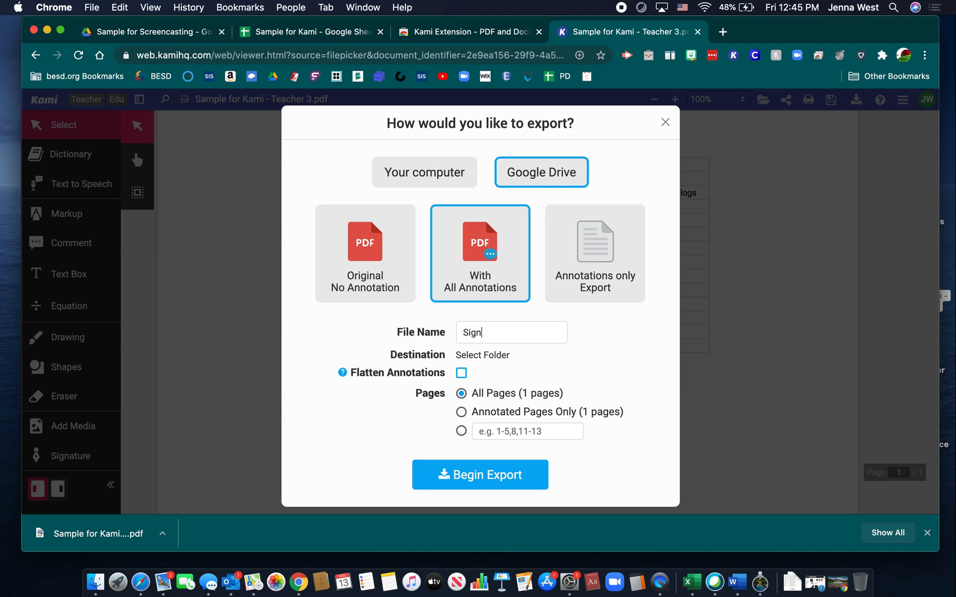
type("ed Wee 10")
key("Left")
key("Left")
key("Left")
type("k")
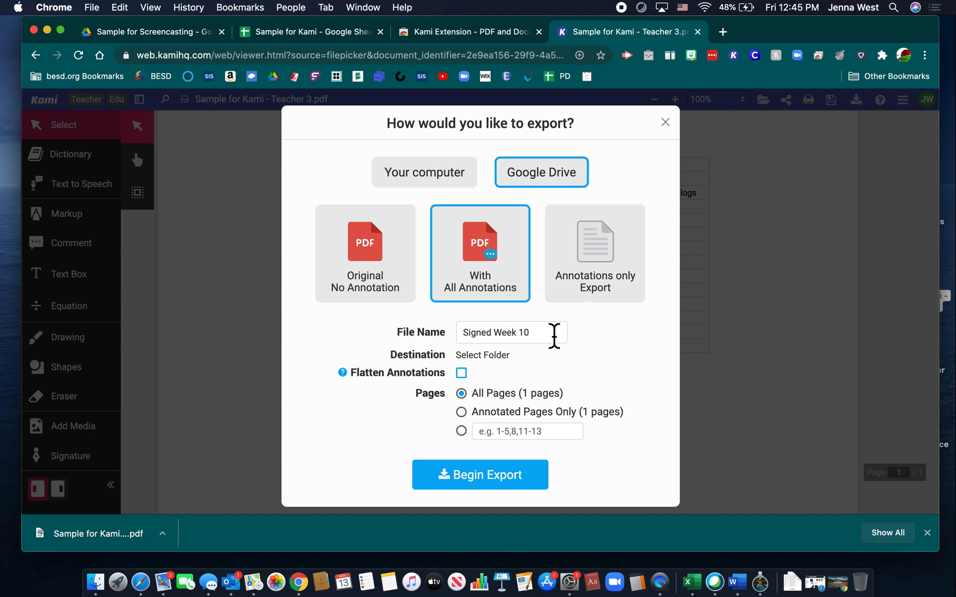
Step: Sign in with the Google account and choose the BTSA folder inside Teaching Stuff as the destination
left_click(509, 365)
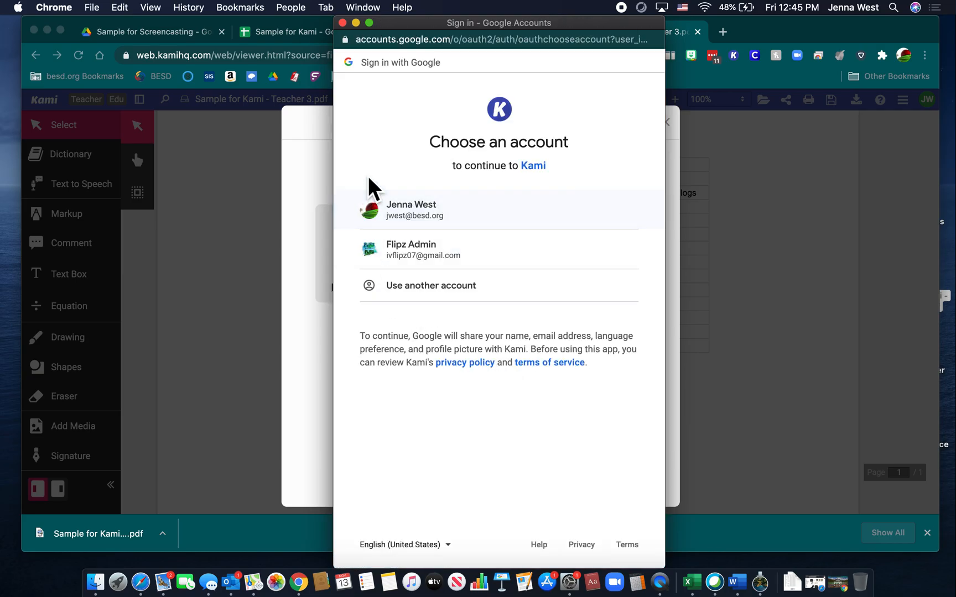
left_click(403, 226)
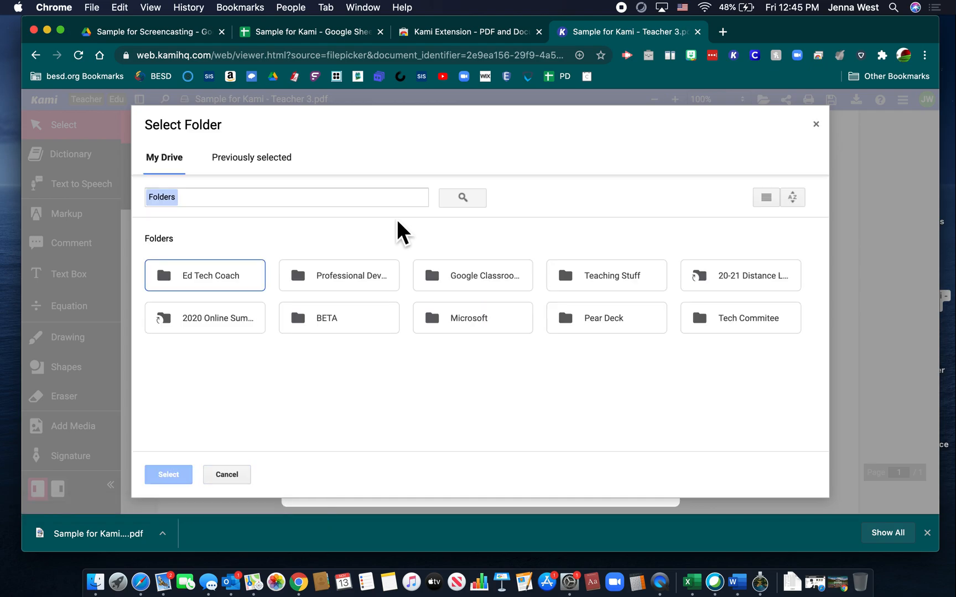
double_click(596, 284)
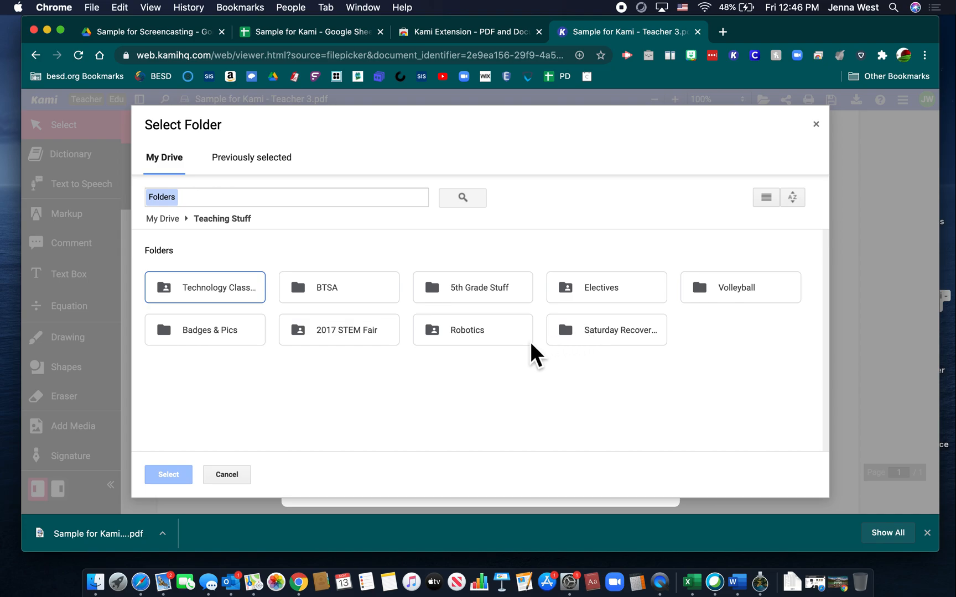
double_click(388, 297)
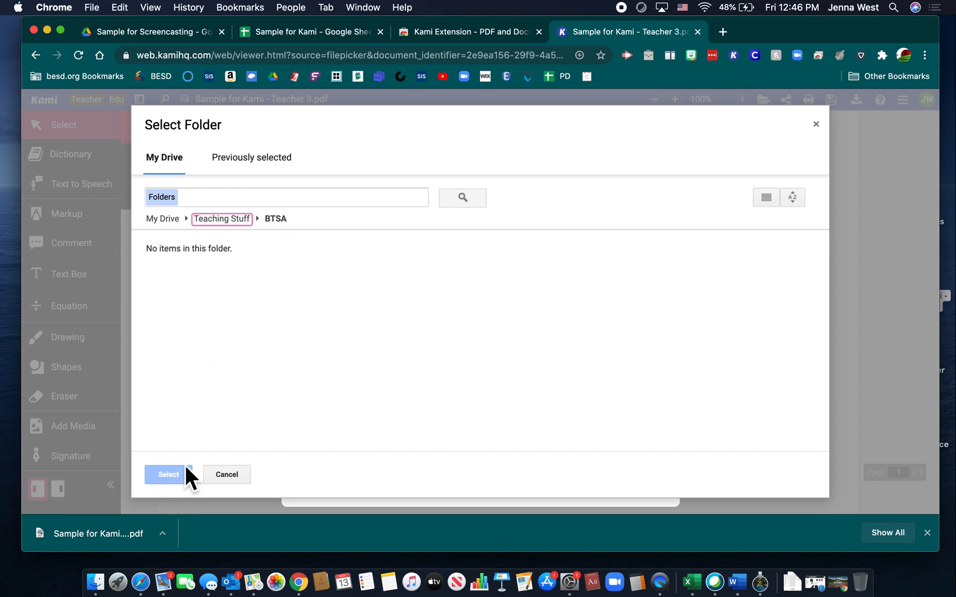
left_click(243, 221)
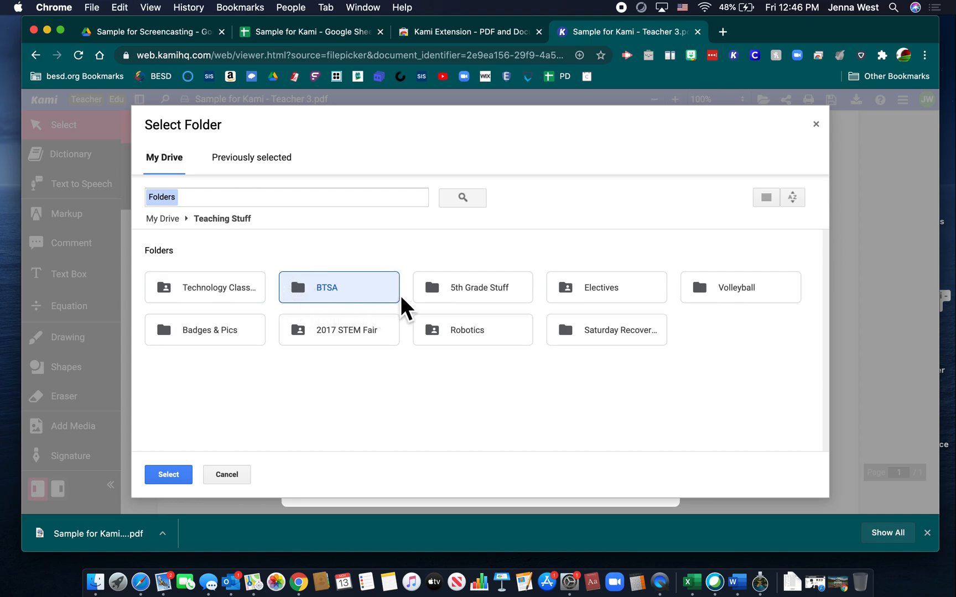
left_click(180, 482)
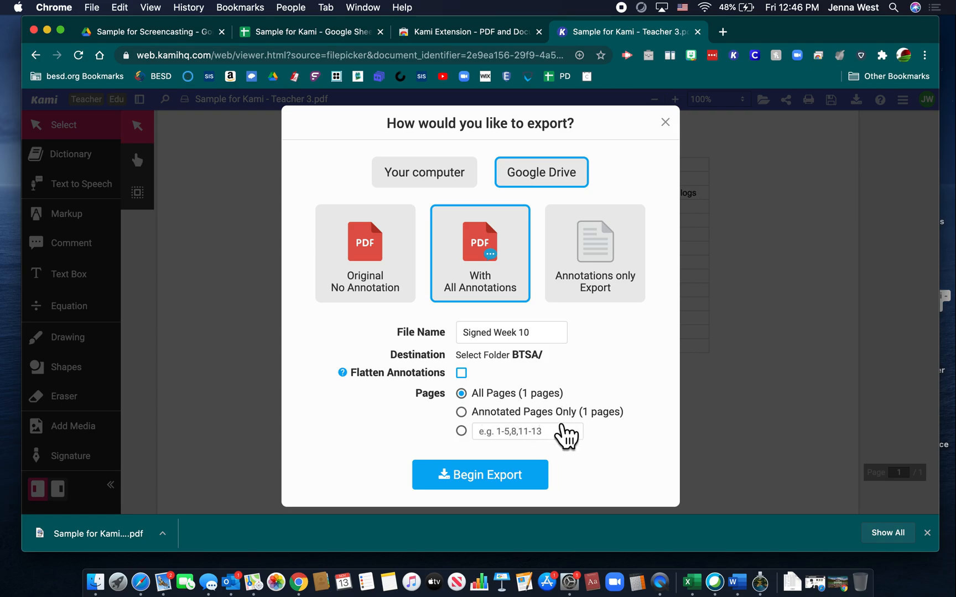
Step: Begin the export and open the destination folder in Google Drive
left_click(499, 485)
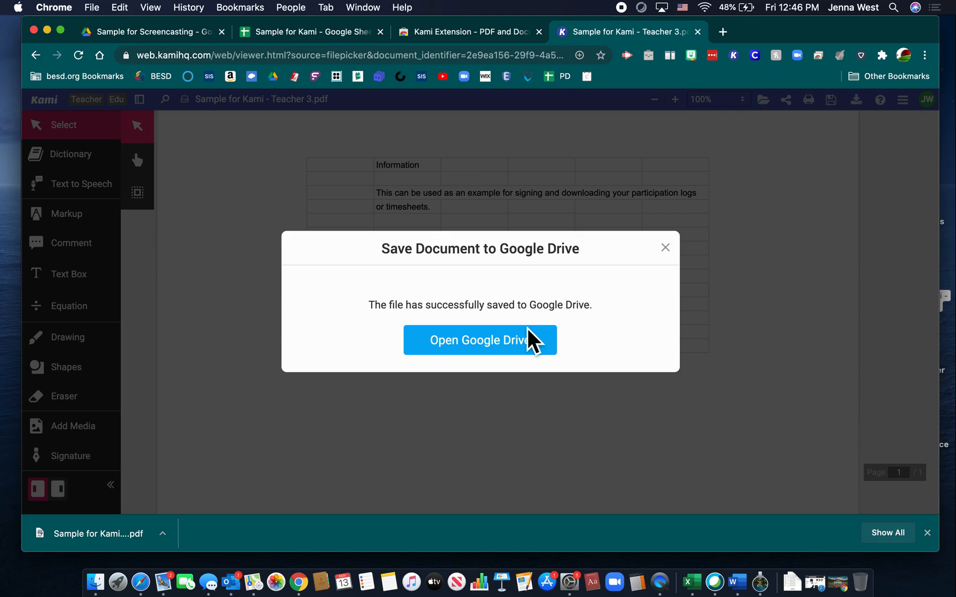
left_click(520, 344)
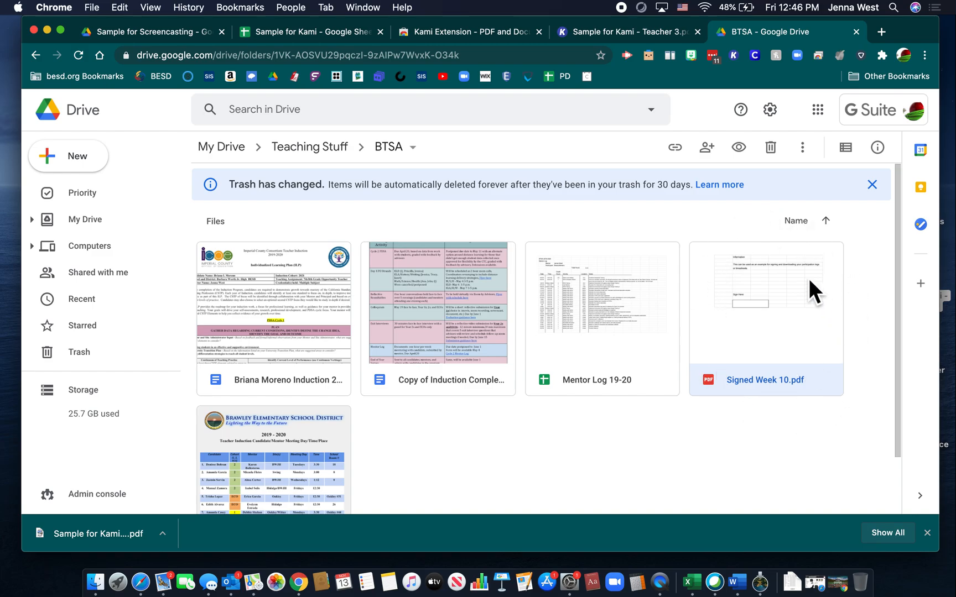
Step: Open the signed PDF from the BTSA folder to preview it, then return to Kami and close the save confirmation
double_click(772, 351)
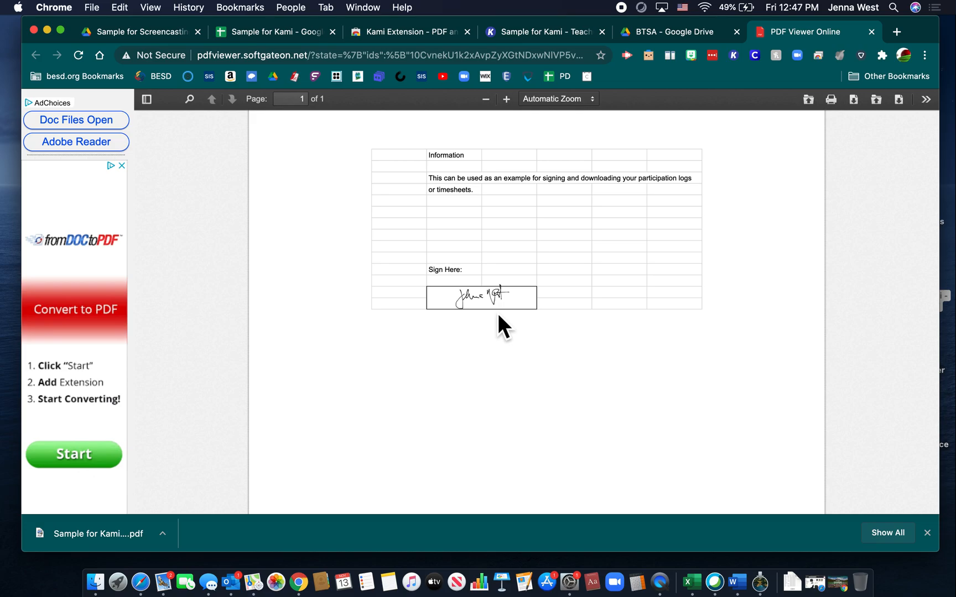
left_click(529, 34)
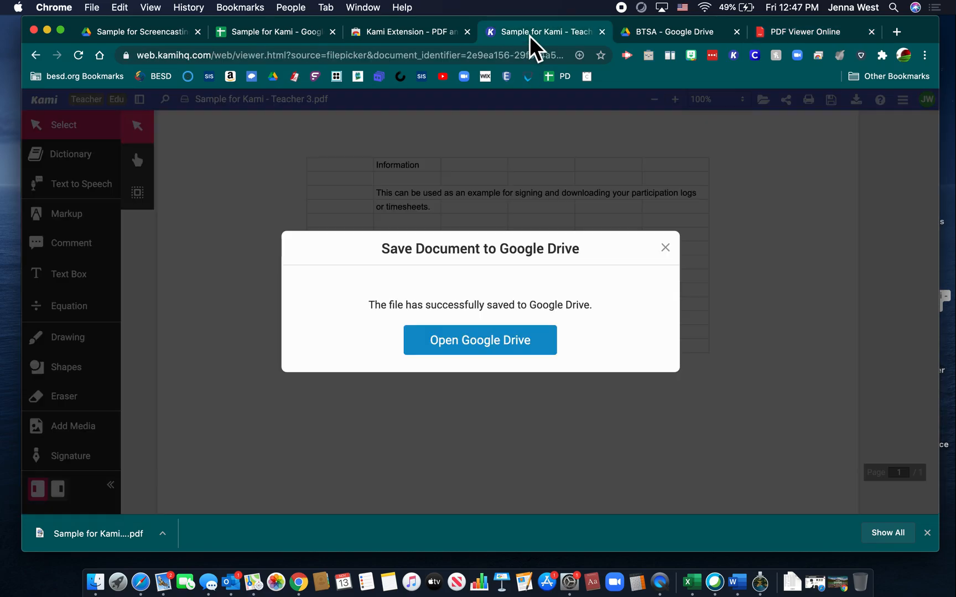
left_click(666, 249)
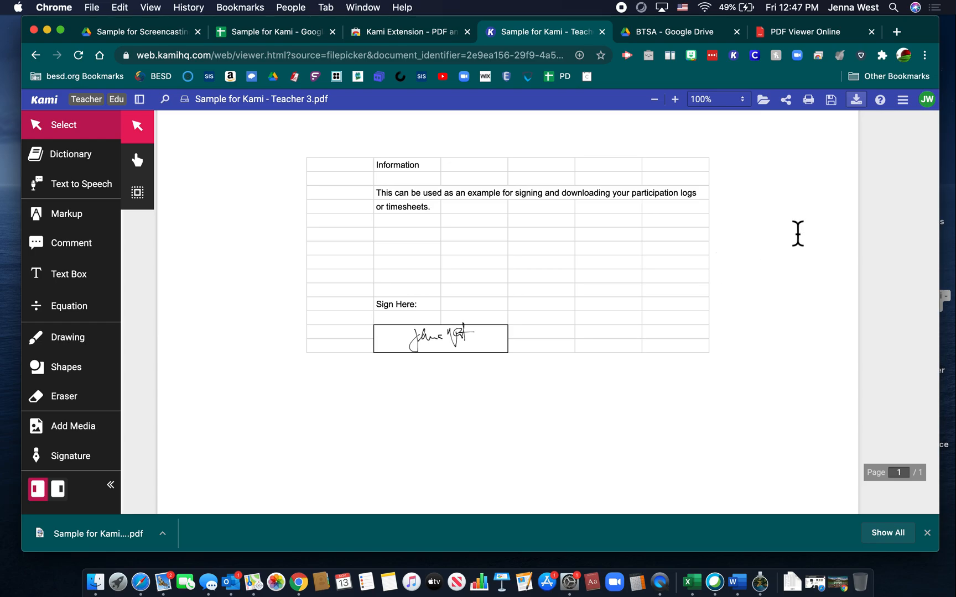
Step: Export the PDF with all annotations to the computer, naming the file Week 10 plus the teacher's last name
left_click(873, 118)
left_click(450, 182)
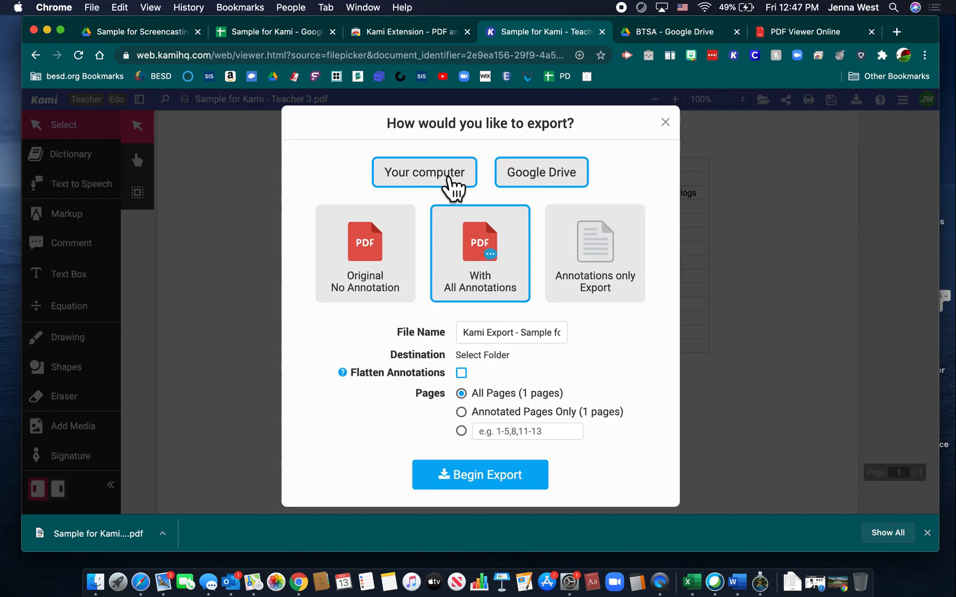
left_click(496, 338)
left_click(495, 338)
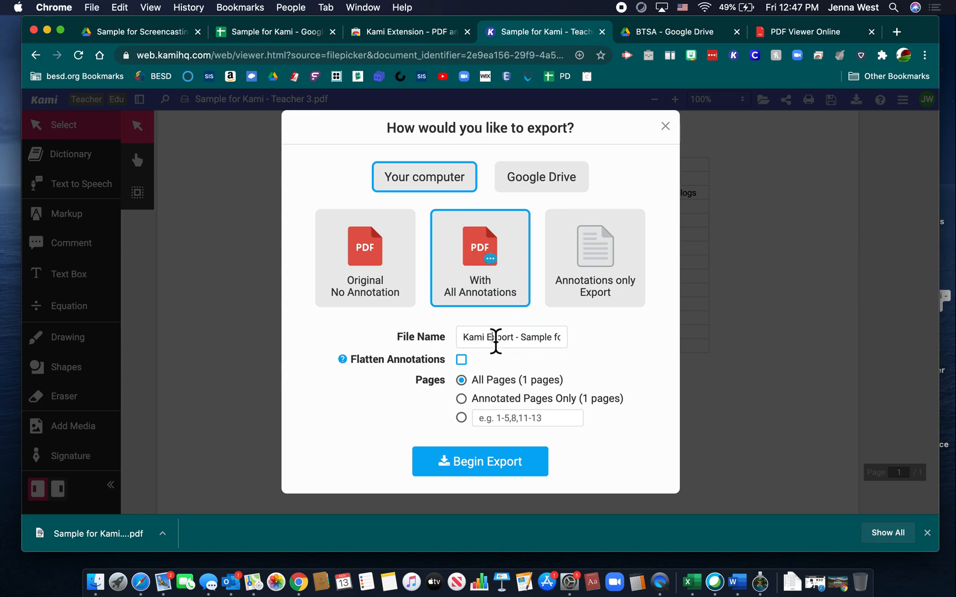
triple_click(495, 337)
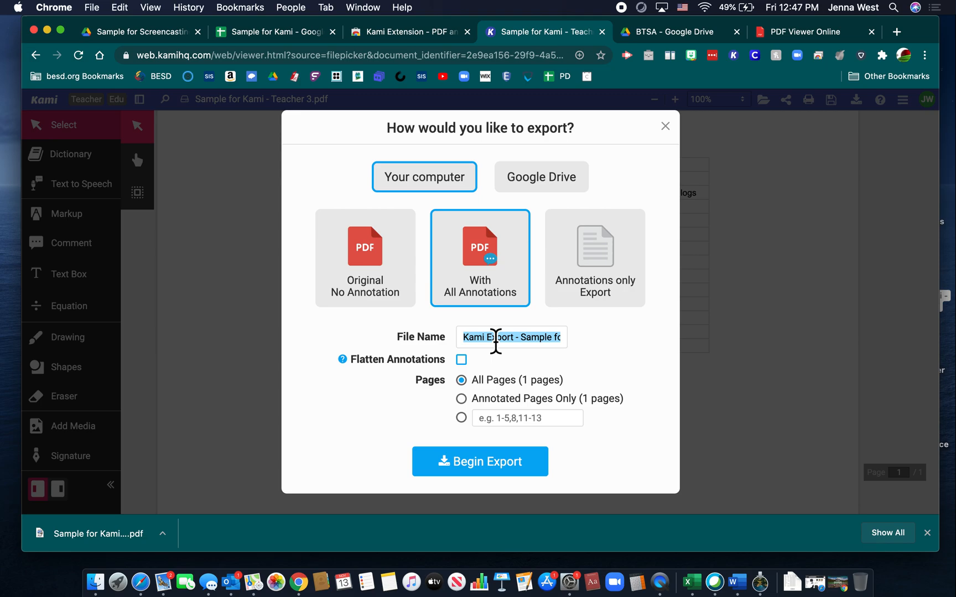
type("West")
key("BackSpace")
key("BackSpace")
type("ek 10 West")
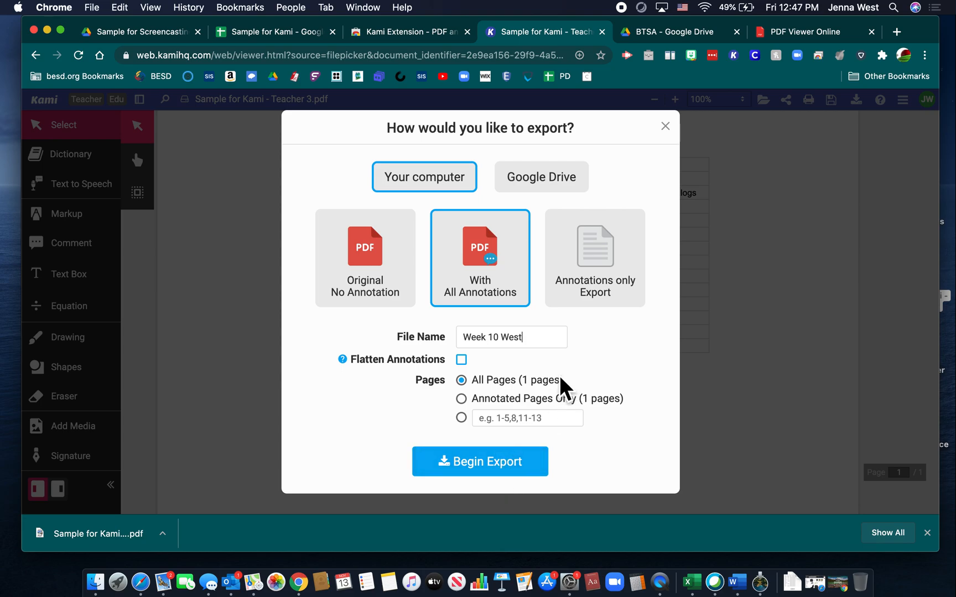
left_click(497, 482)
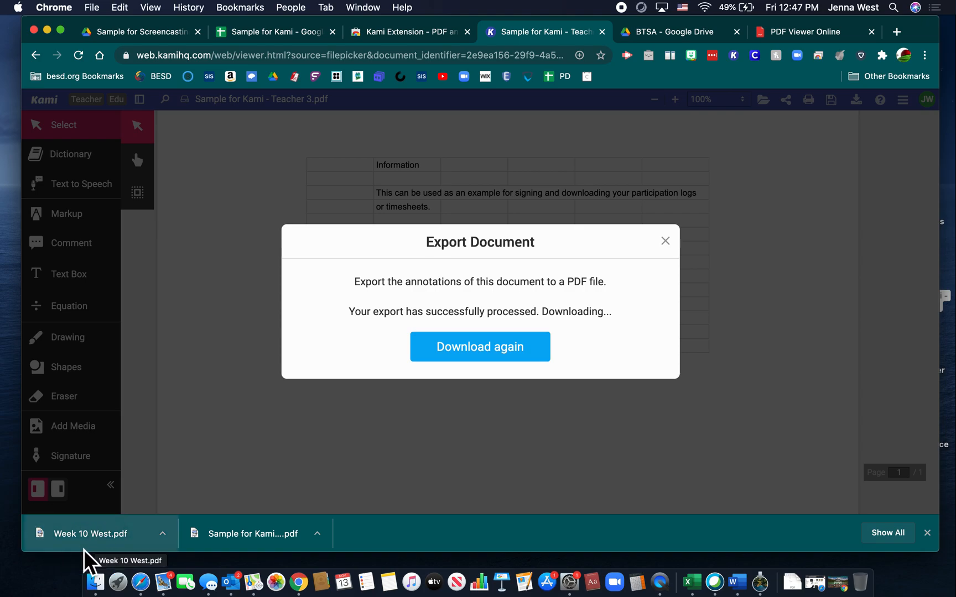
Step: Find the downloaded PDF in the desktop's PDF Documents stack and bring the browser window back into place
left_click_drag(82, 532, 49, 587)
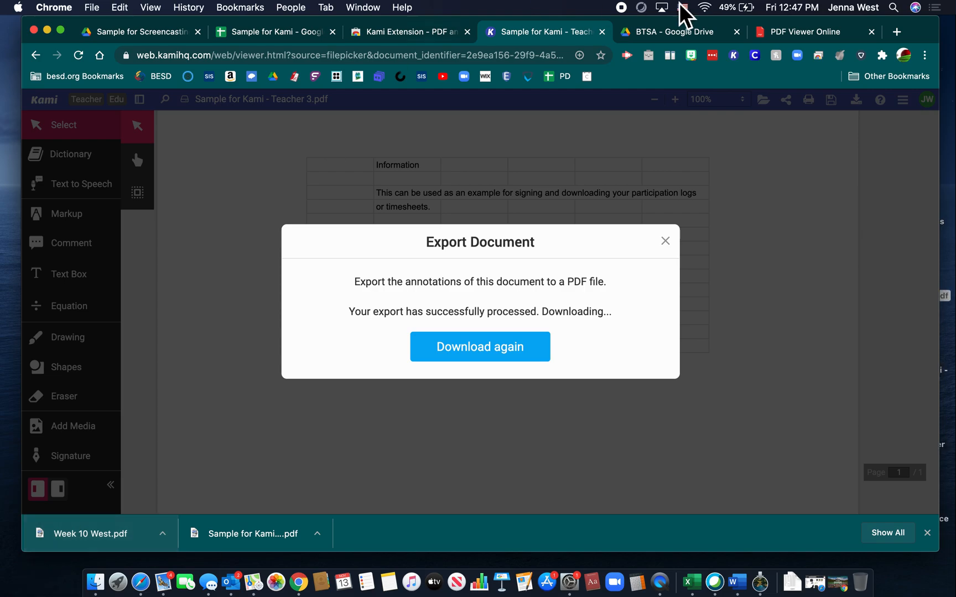
left_click_drag(921, 28, 842, 29)
left_click(928, 194)
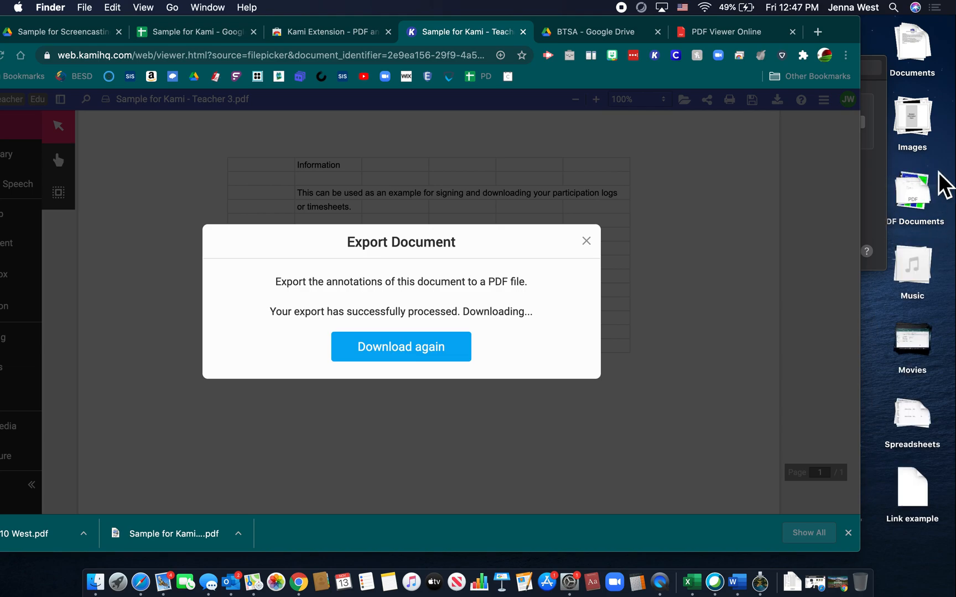
left_click(927, 206)
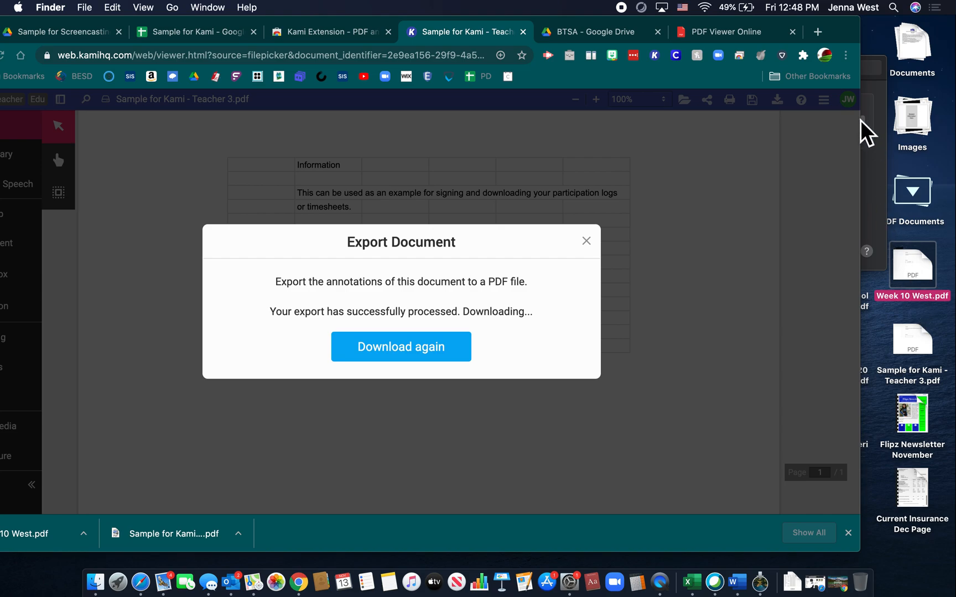
left_click_drag(848, 37, 930, 27)
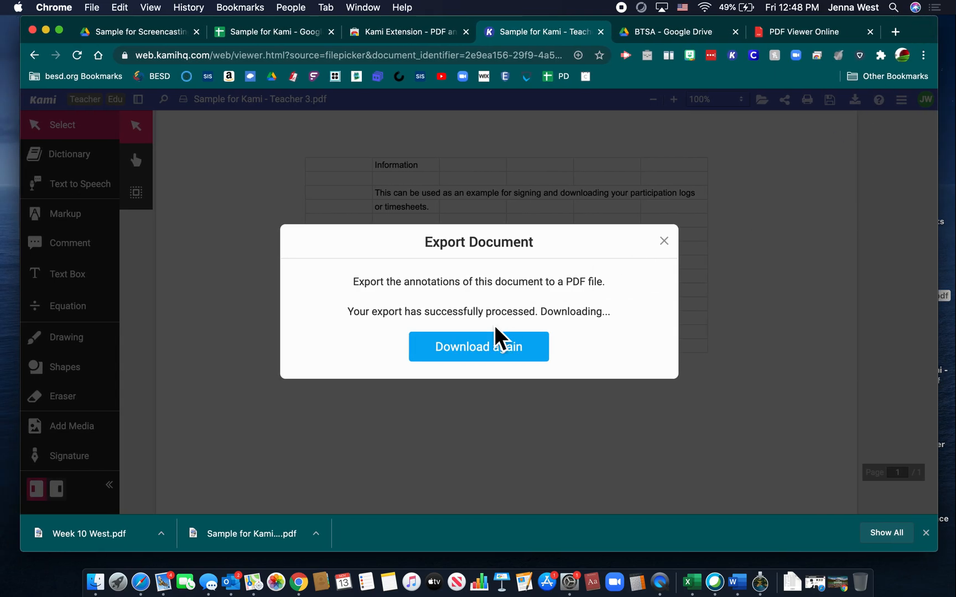